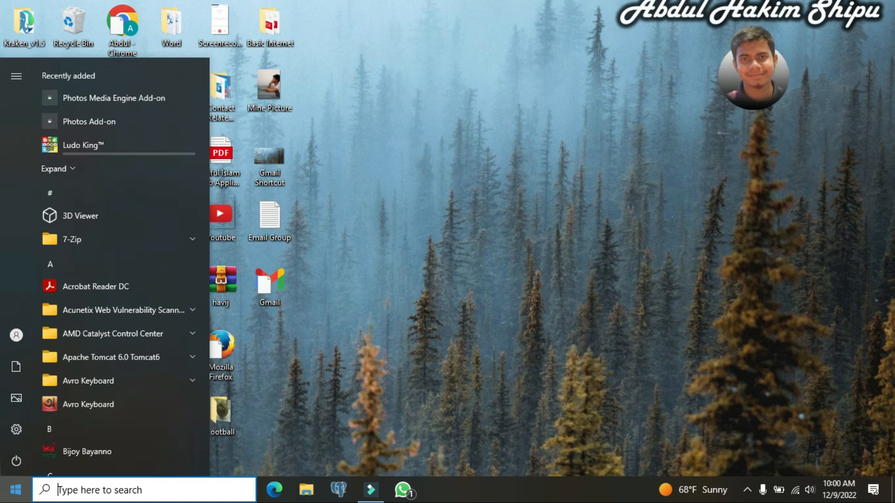
# Step: Find and open the Photos app through Windows search, switch to its Video Editor and dismiss the found-folders notice
pyautogui.write('video')
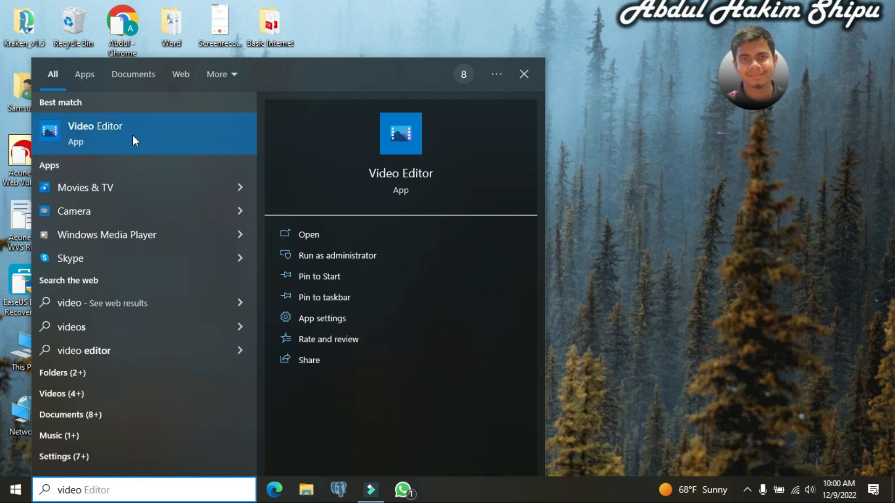
pyautogui.moveTo(113, 491); pyautogui.dragTo(11, 492)
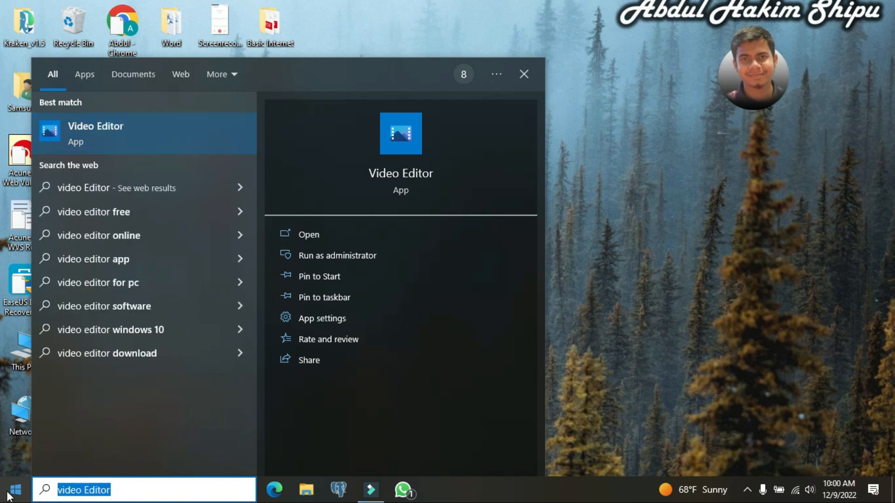
pyautogui.write('photo')
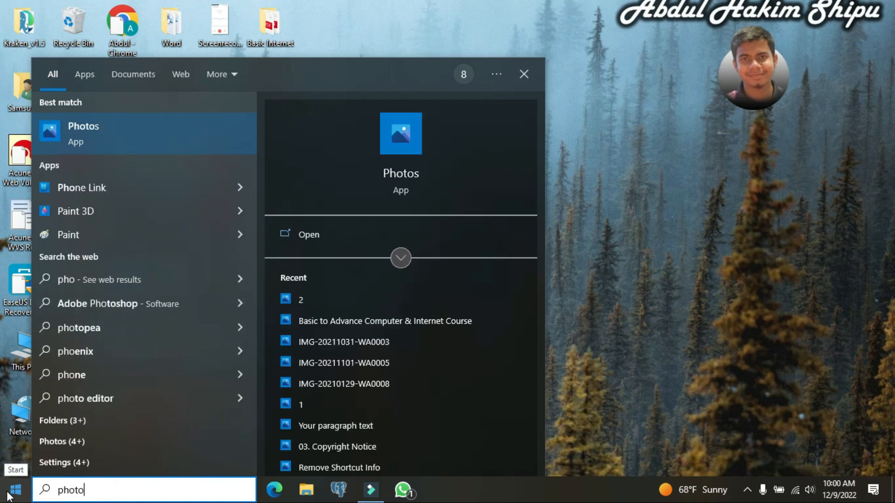
pyautogui.click(94, 127)
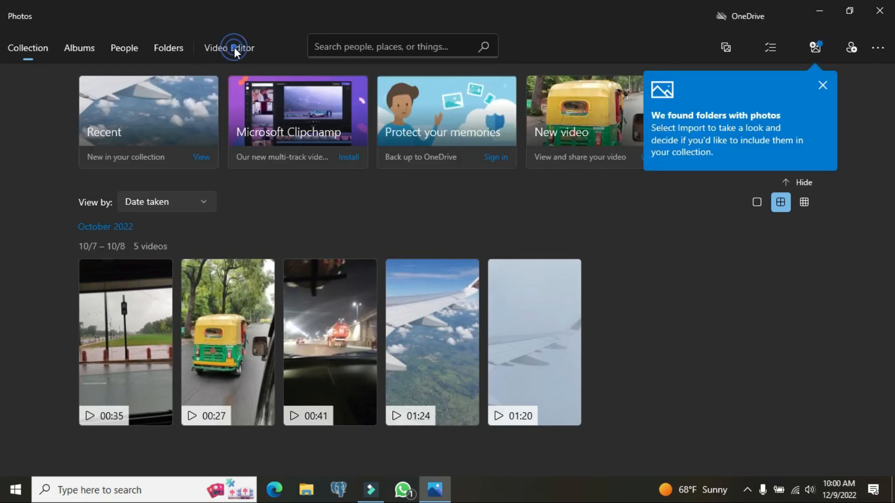
pyautogui.click(234, 47)
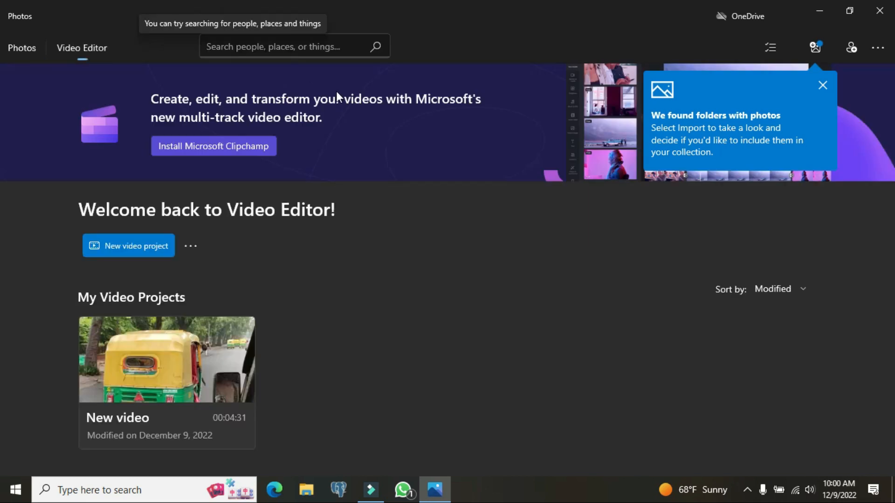
pyautogui.click(823, 86)
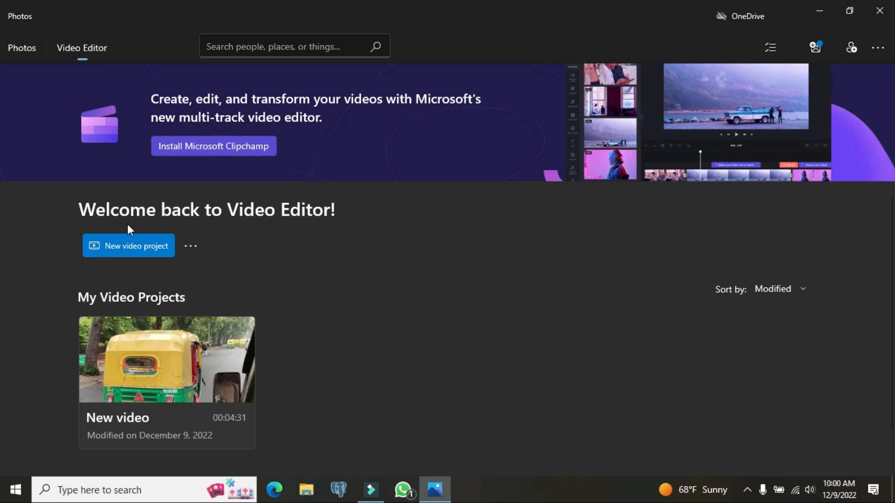
# Step: Create a new video project named "Test"
pyautogui.click(123, 253)
pyautogui.click(147, 244)
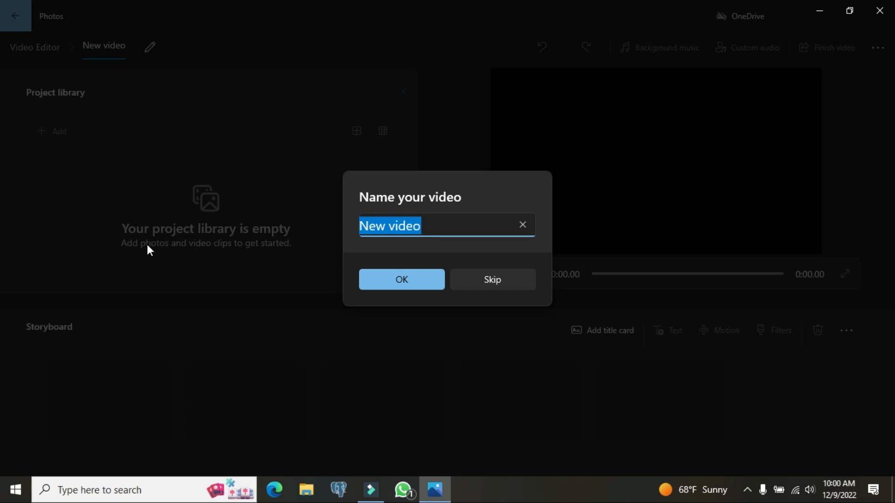
pyautogui.write('TEst')
pyautogui.press('BackSpace')
pyautogui.press('BackSpace')
pyautogui.press('BackSpace')
pyautogui.write('est')
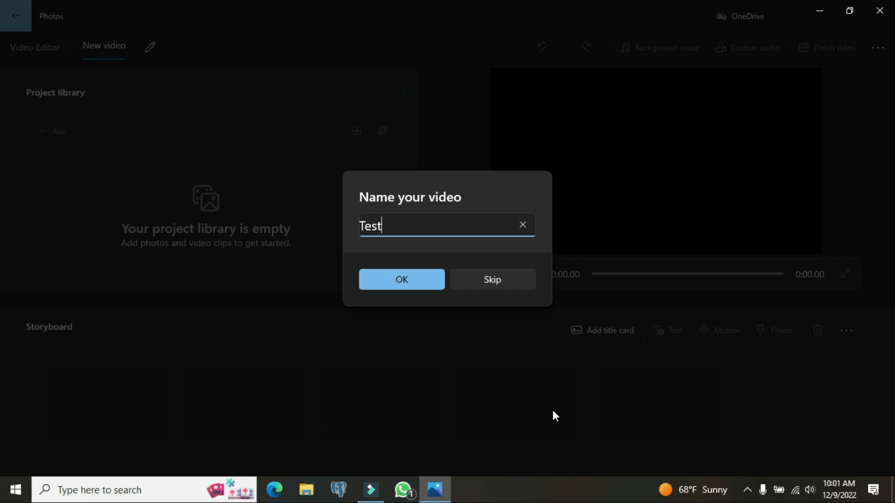
pyautogui.click(392, 281)
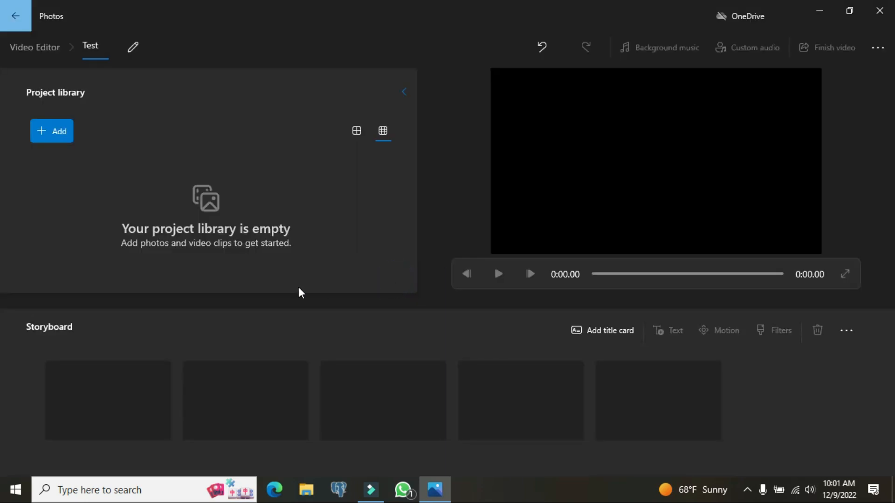
# Step: Import Delih City In Day View (1), (2) and FLY ON THE SKY (1), (2) from this PC and place all four in the storyboard
pyautogui.click(57, 135)
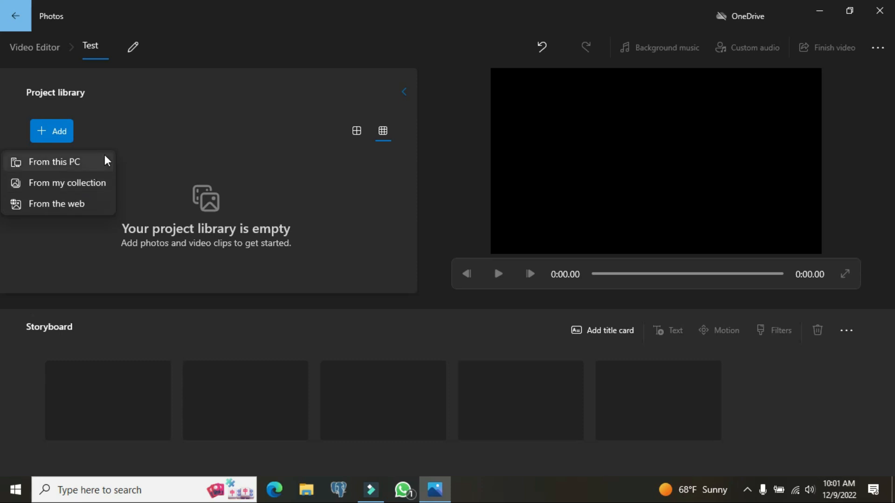
pyautogui.click(84, 163)
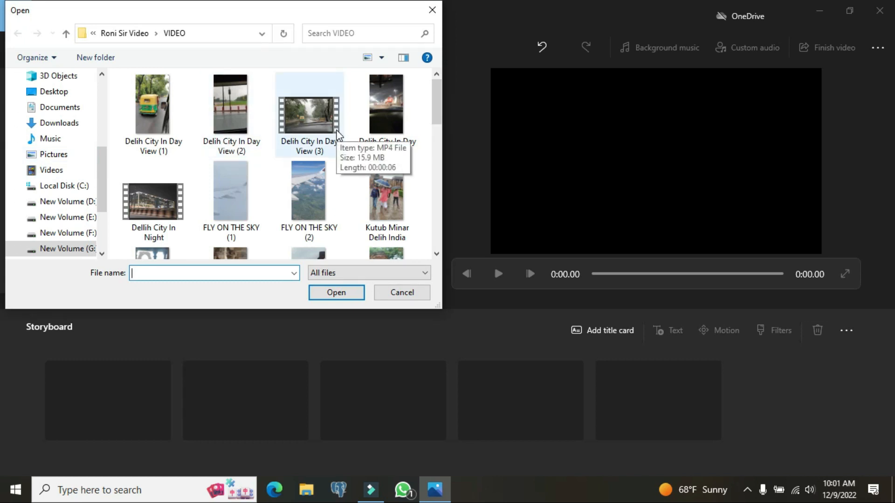
pyautogui.click(152, 114)
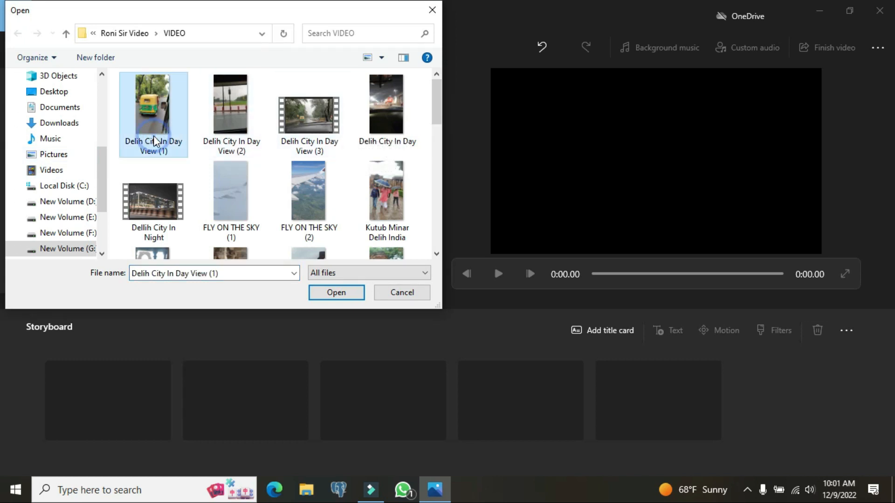
pyautogui.keyDown('ctrl'); pyautogui.click(221, 124); pyautogui.keyUp('ctrl')
pyautogui.keyDown('ctrl'); pyautogui.click(226, 175); pyautogui.keyUp('ctrl')
pyautogui.keyDown('ctrl'); pyautogui.click(299, 177); pyautogui.keyUp('ctrl')
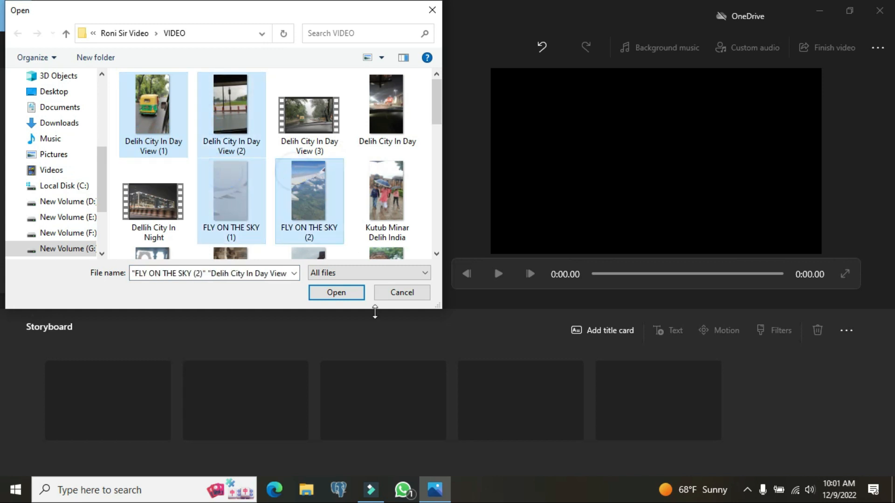
pyautogui.click(351, 293)
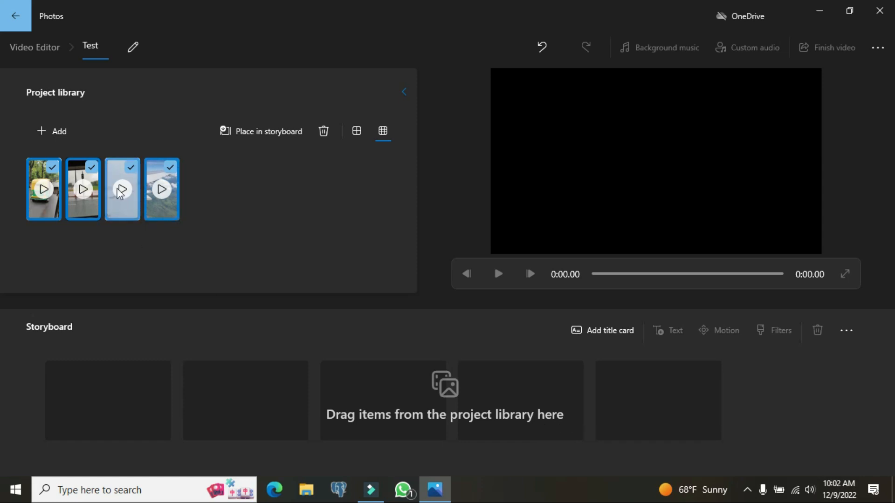
pyautogui.moveTo(134, 217); pyautogui.dragTo(460, 412)
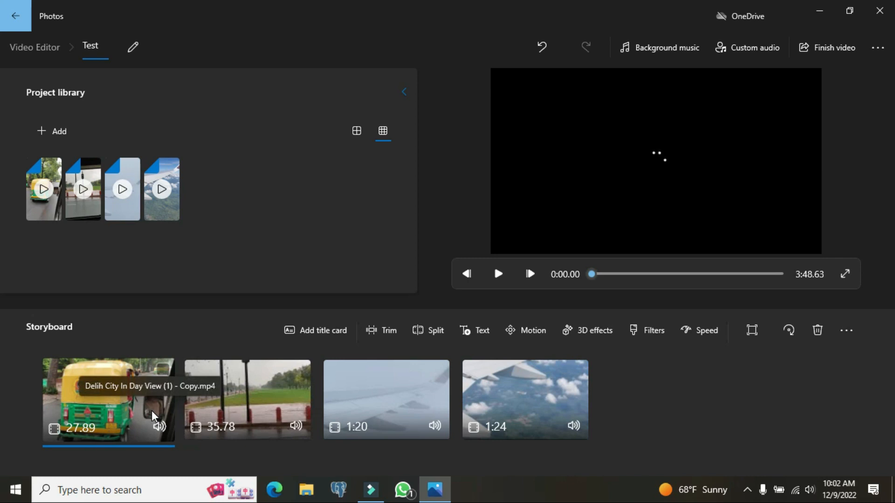
# Step: Apply Remove black bars to the first two storyboard clips, the auto-rickshaw clip and the rainy park clip
pyautogui.click(123, 416)
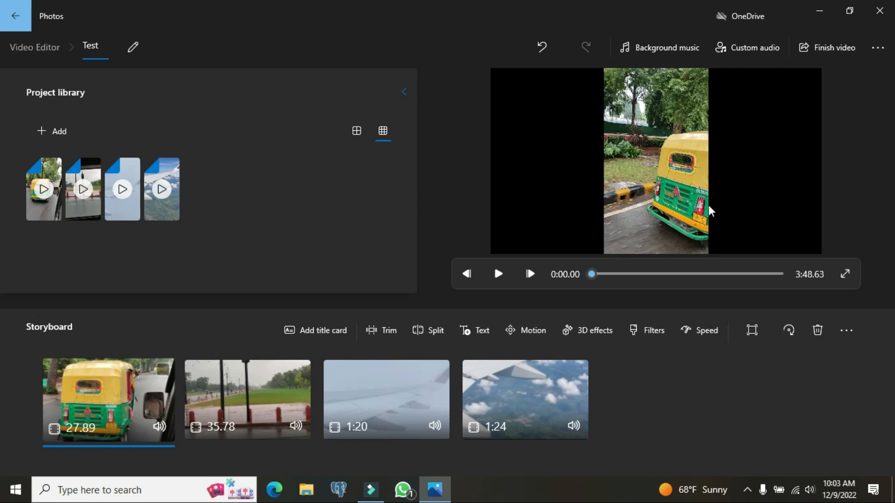
pyautogui.click(752, 331)
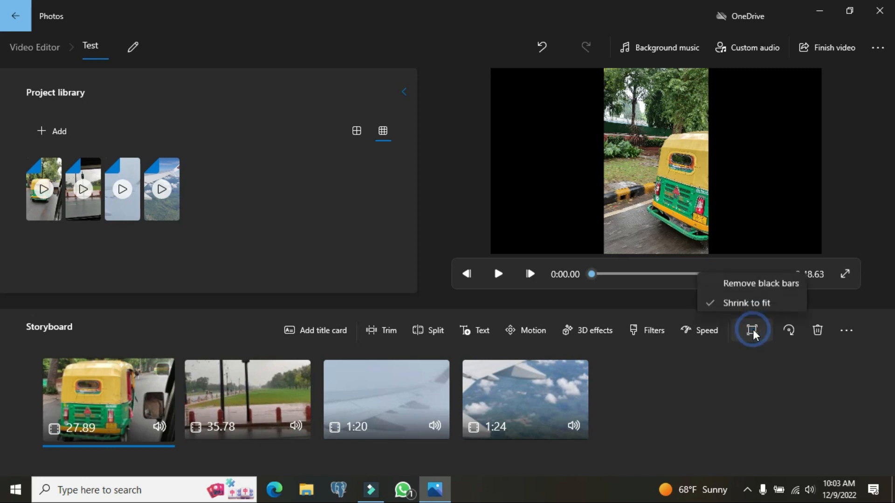
pyautogui.click(770, 282)
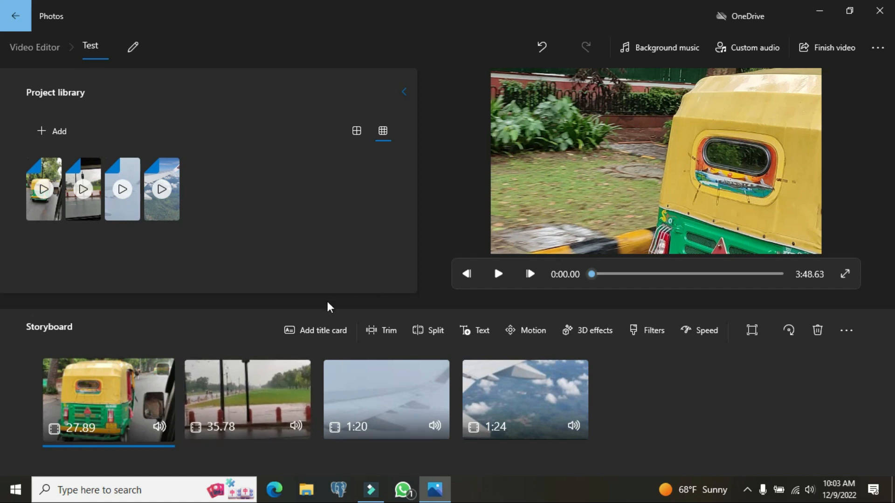
pyautogui.click(279, 402)
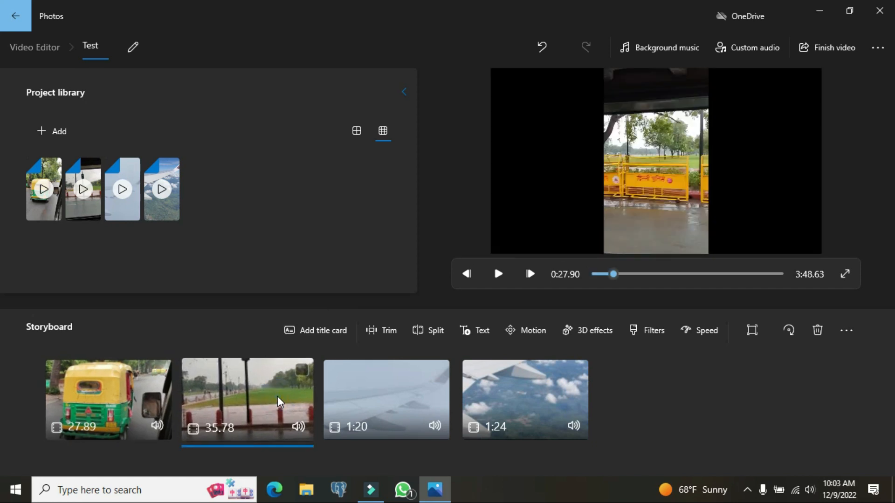
pyautogui.click(755, 327)
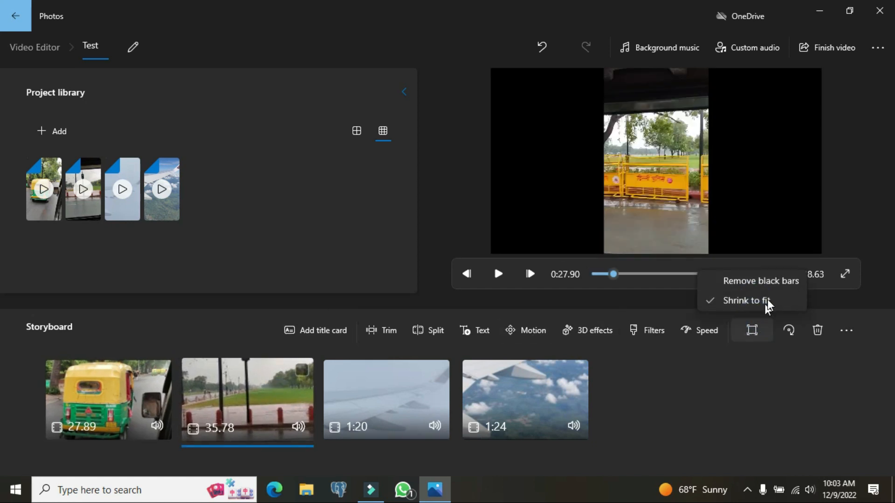
pyautogui.click(773, 281)
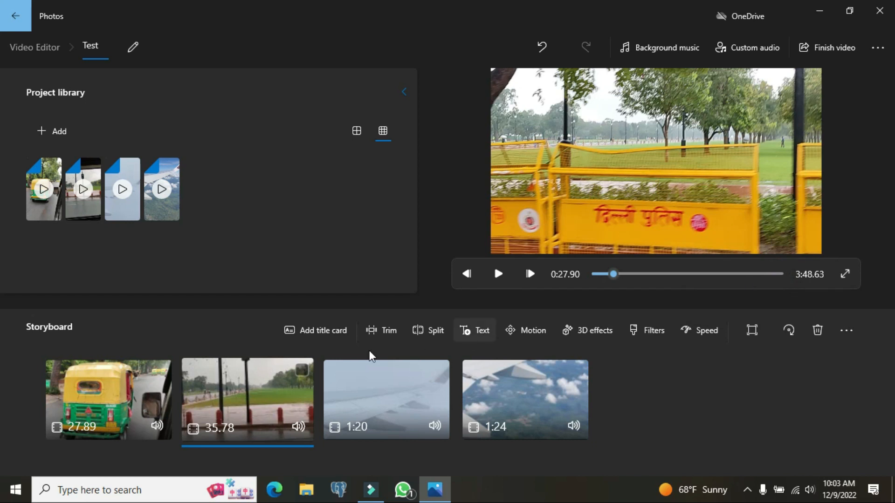
# Step: Add a title card before the auto-rickshaw clip and replace its default text with "India Tour"
pyautogui.click(149, 420)
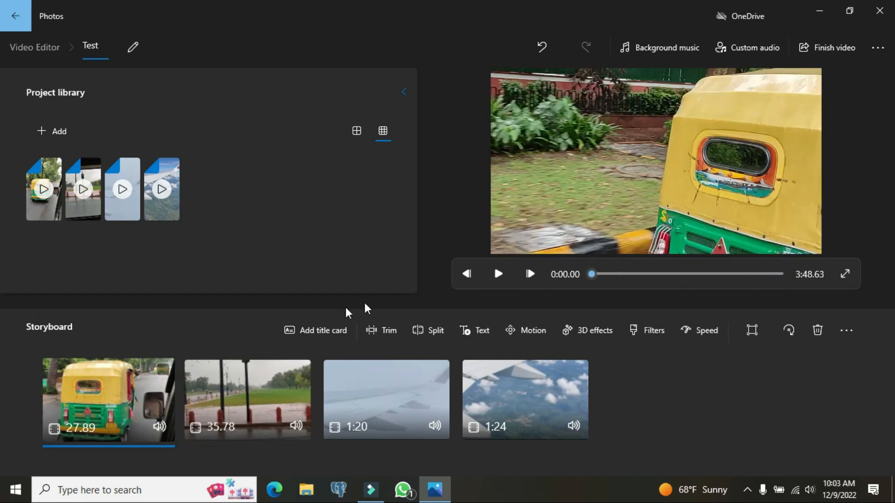
pyautogui.click(326, 334)
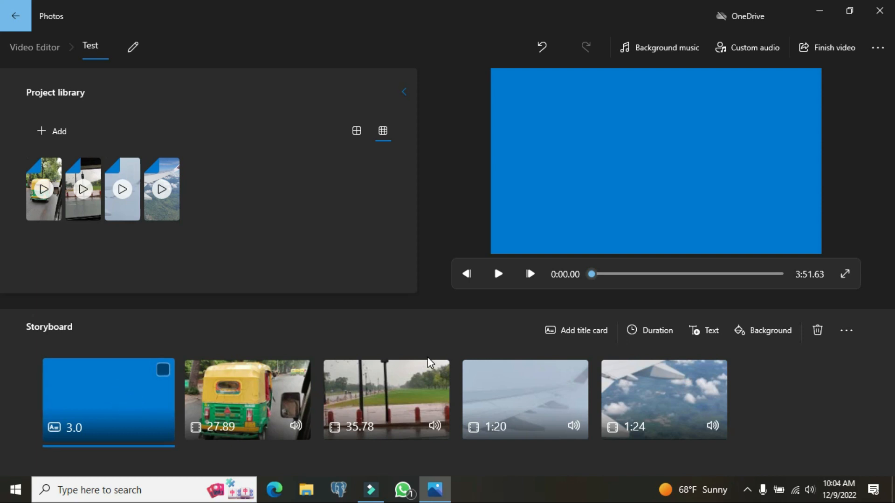
pyautogui.click(712, 329)
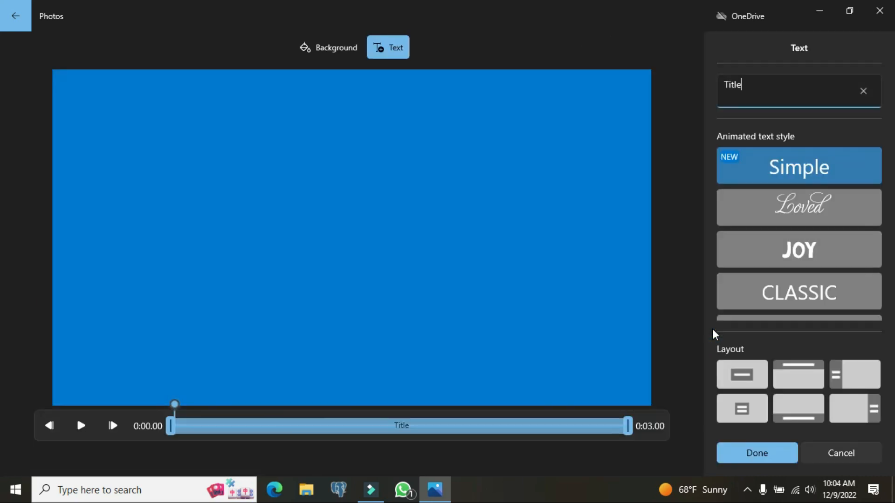
pyautogui.press('BackSpace')
pyautogui.press('BackSpace')
pyautogui.press('BackSpace')
pyautogui.press('BackSpace')
pyautogui.press('BackSpace')
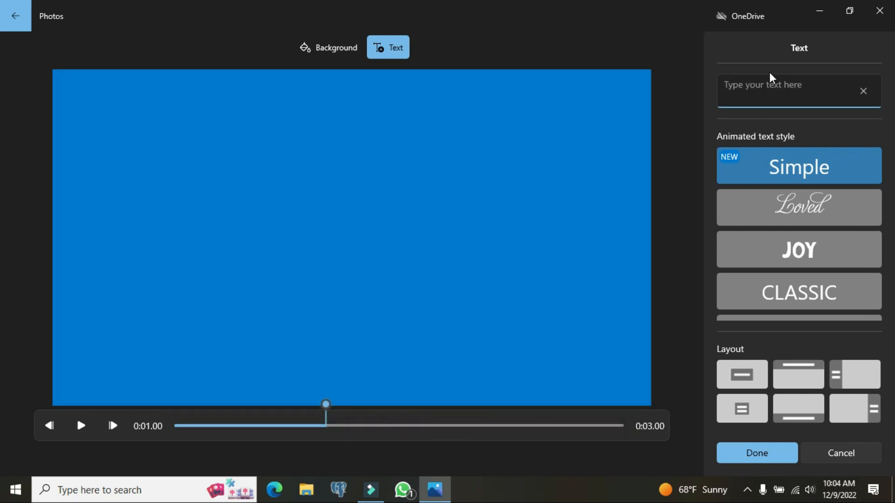
pyautogui.write('INdia')
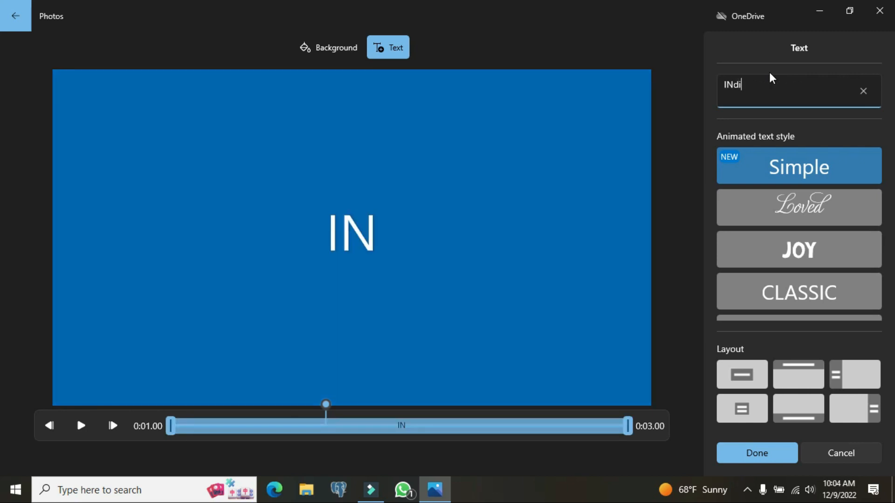
pyautogui.press('BackSpace')
pyautogui.press('BackSpace')
pyautogui.press('BackSpace')
pyautogui.press('BackSpace')
pyautogui.press('BackSpace')
pyautogui.write('n')
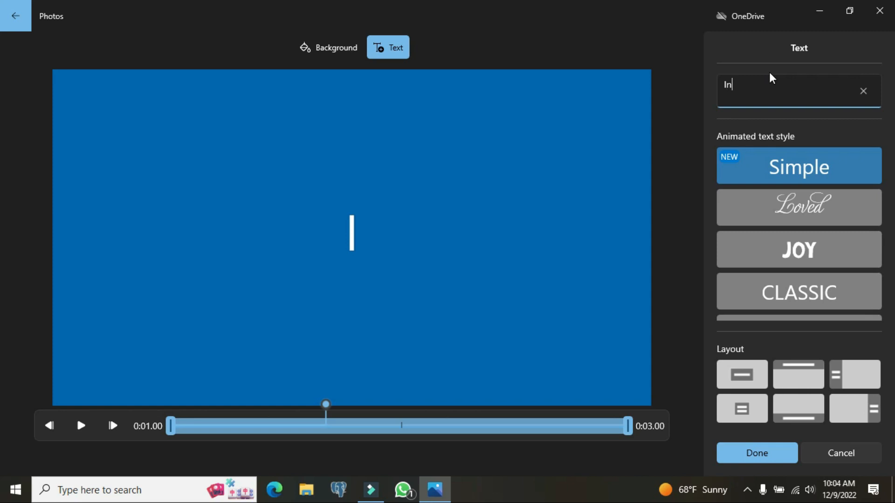
pyautogui.write('dia ')
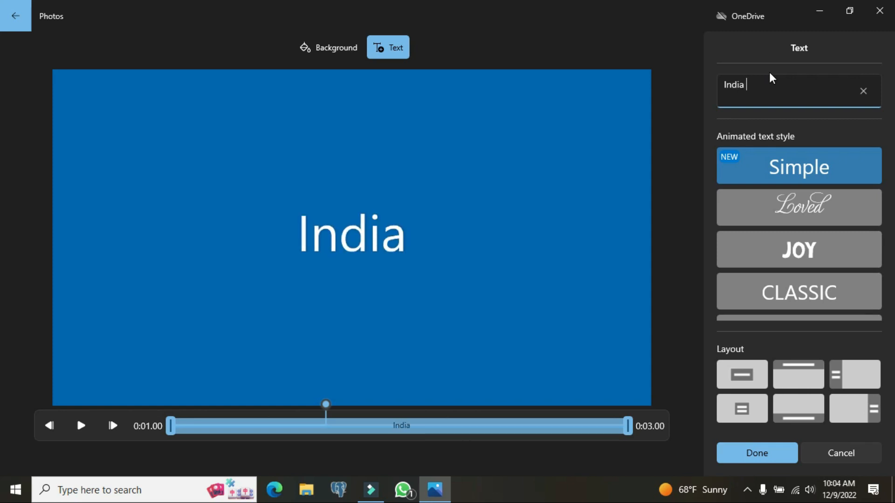
pyautogui.write('Tour')
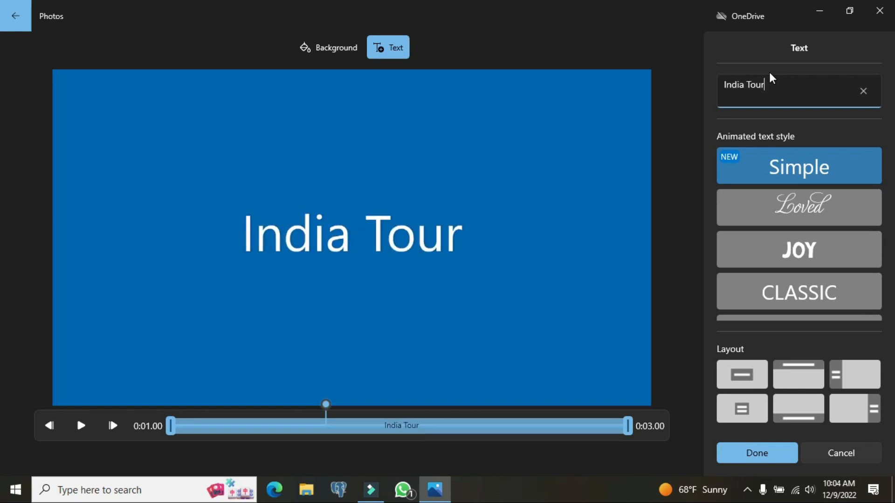
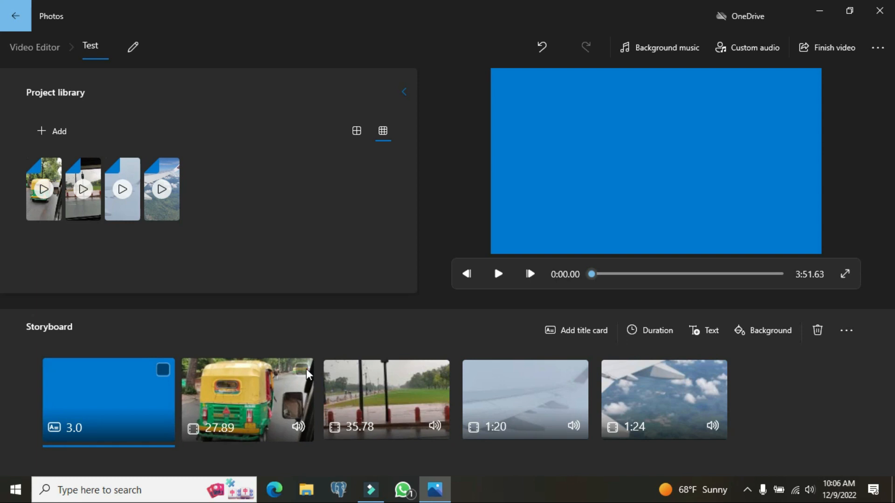
# Step: Check the auto-rickshaw clip's black-bar options and play a few seconds of the clip in the preview
pyautogui.click(241, 400)
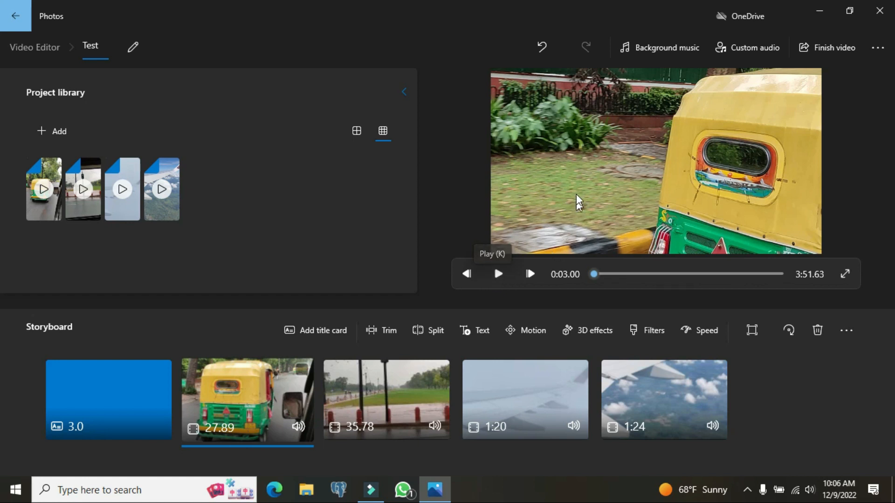
pyautogui.click(752, 332)
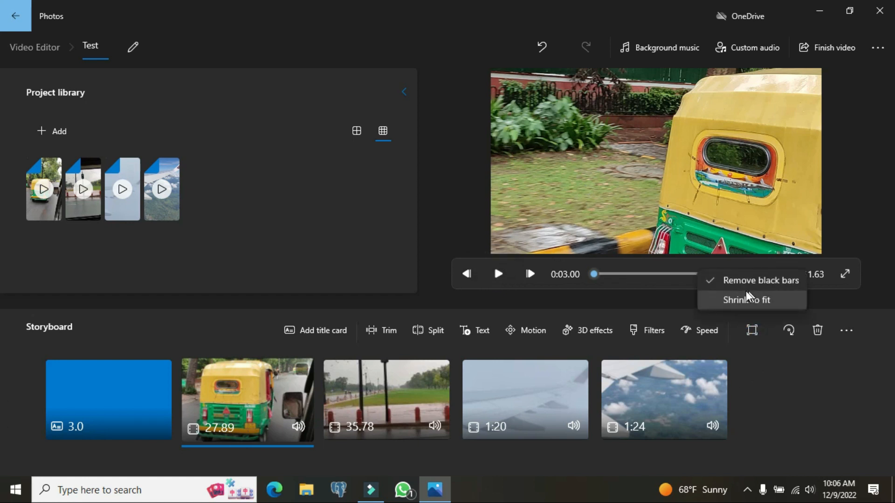
pyautogui.click(751, 330)
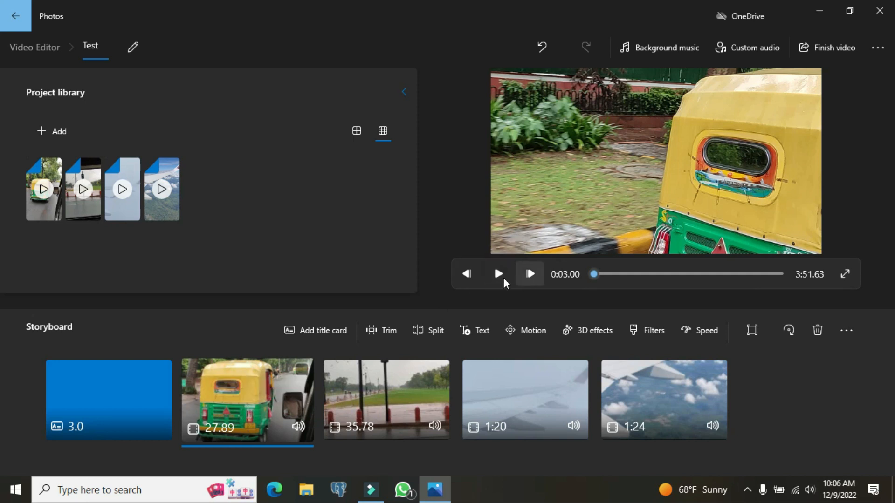
pyautogui.click(500, 274)
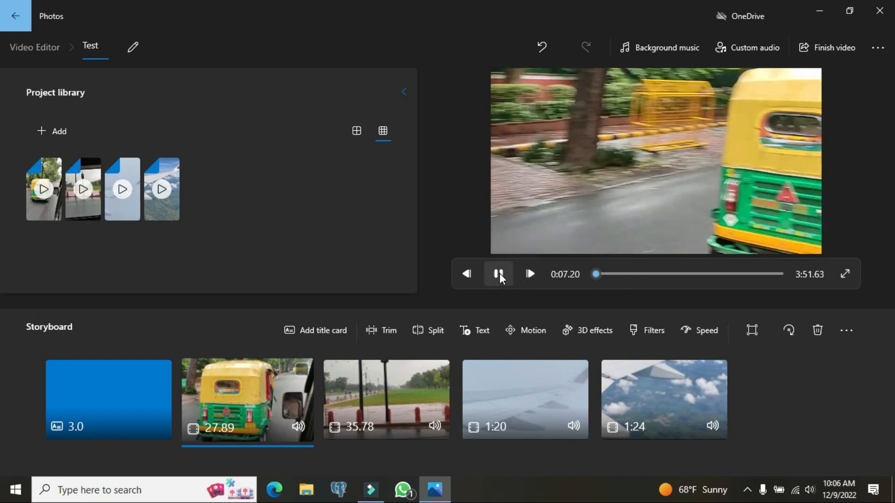
pyautogui.click(499, 274)
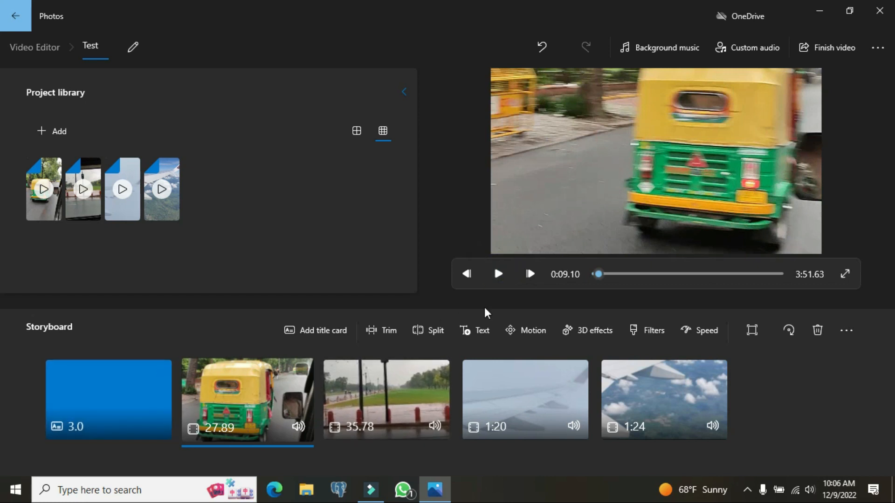
# Step: Trim the auto-rickshaw clip to the range from 0:12.43 to 0:25.43, and play the shortened clip in the preview
pyautogui.click(387, 332)
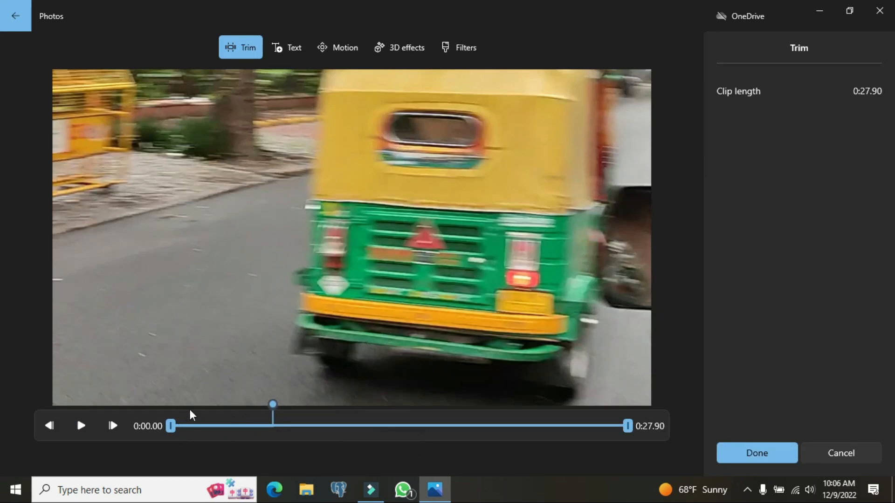
pyautogui.click(90, 425)
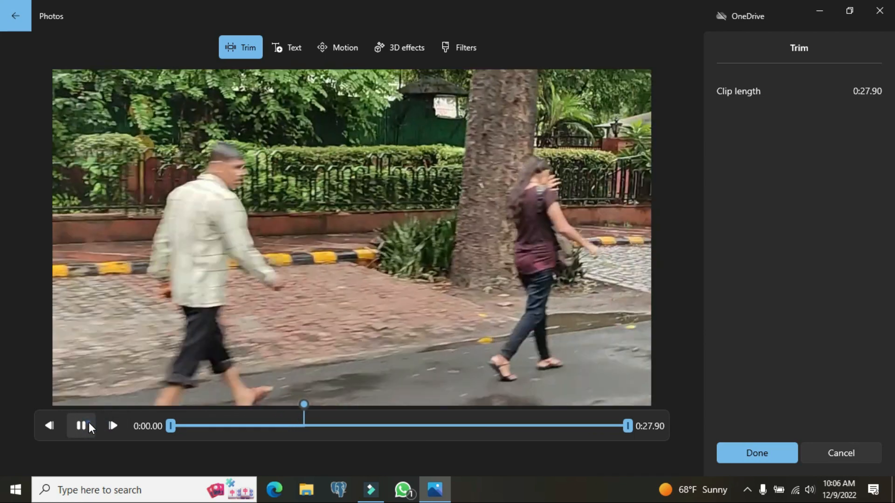
pyautogui.click(88, 423)
pyautogui.click(89, 424)
pyautogui.click(89, 423)
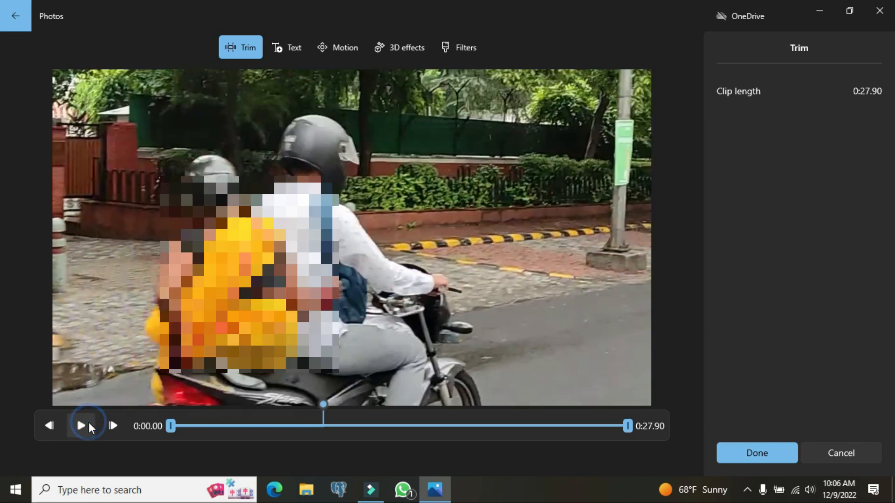
pyautogui.click(104, 425)
pyautogui.click(85, 430)
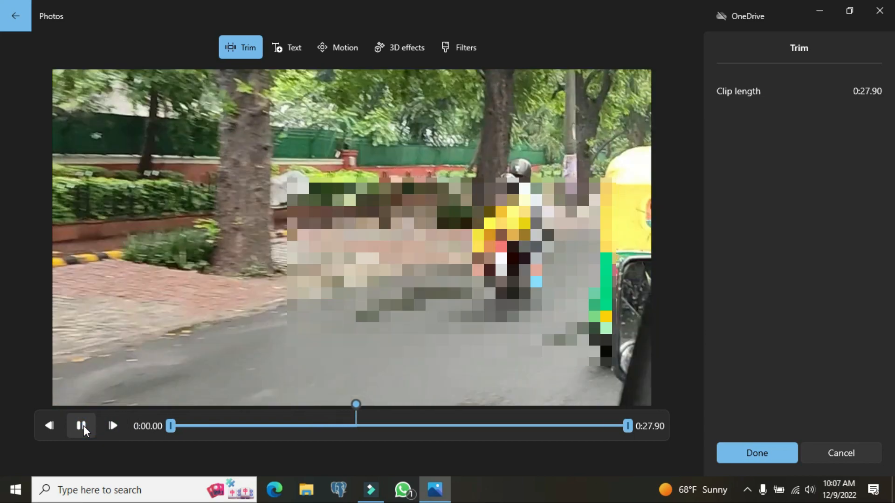
pyautogui.click(83, 426)
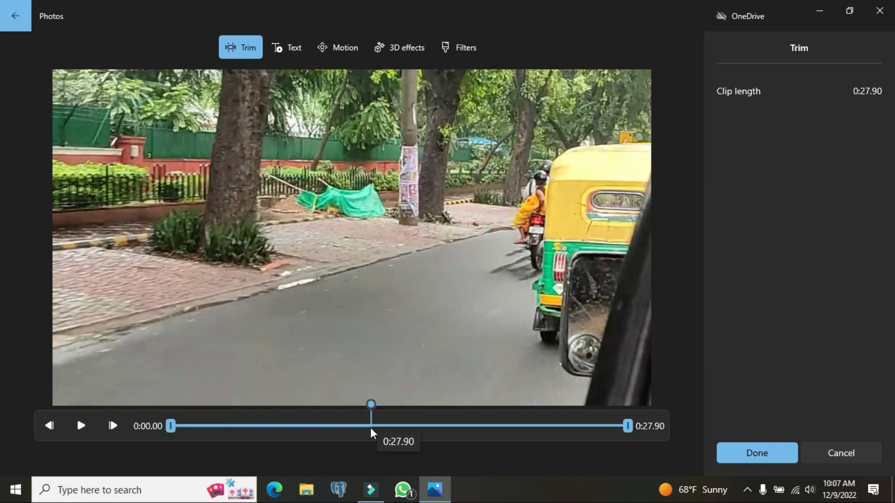
pyautogui.click(171, 425)
pyautogui.moveTo(178, 426); pyautogui.dragTo(371, 427)
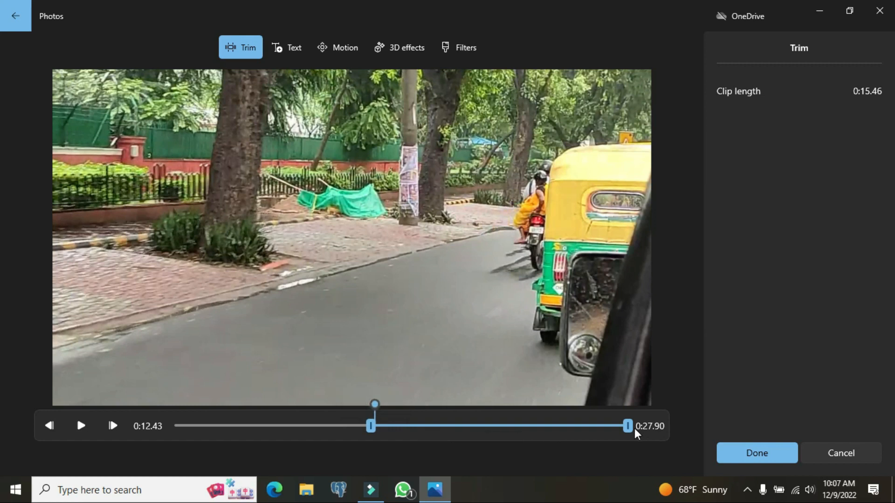
pyautogui.moveTo(627, 427); pyautogui.dragTo(588, 426)
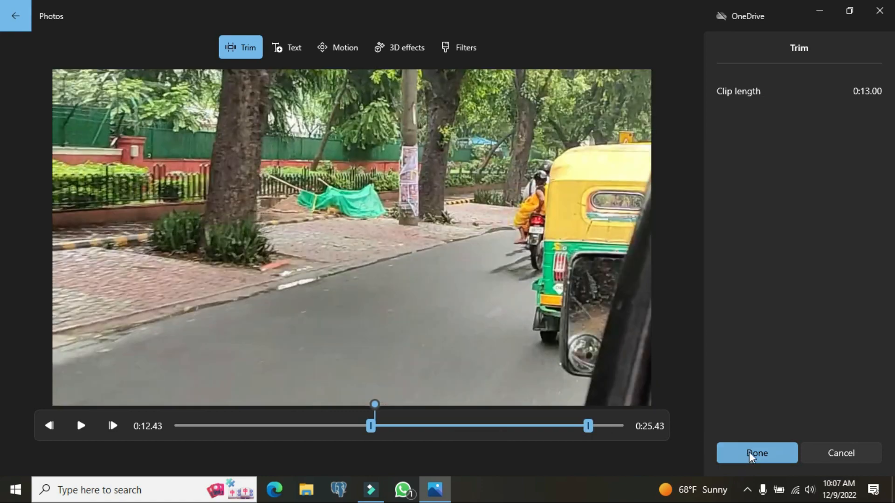
pyautogui.click(749, 452)
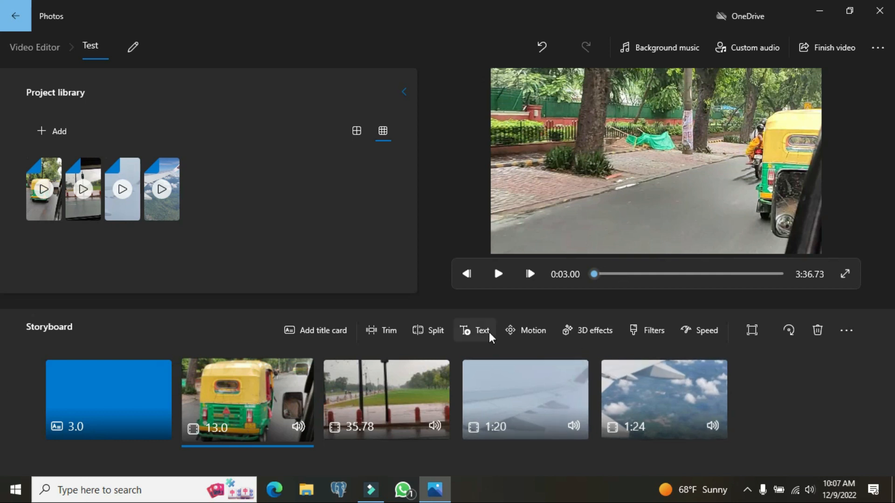
pyautogui.click(505, 274)
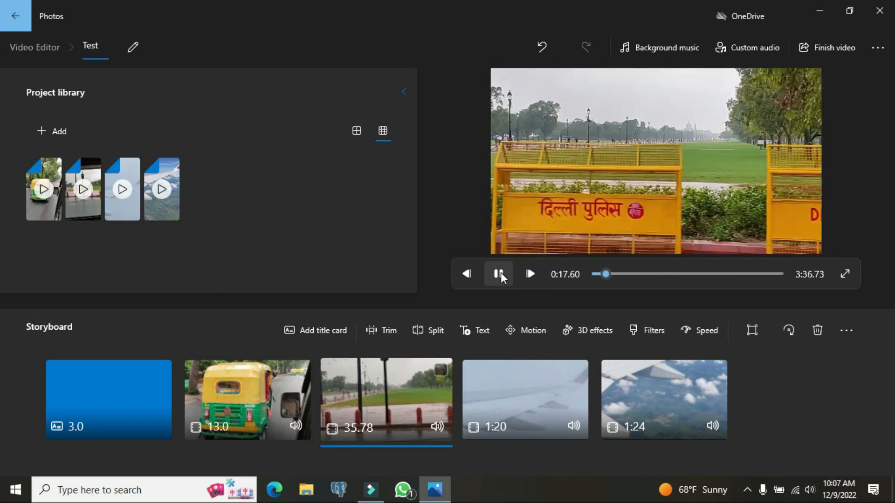
pyautogui.click(501, 273)
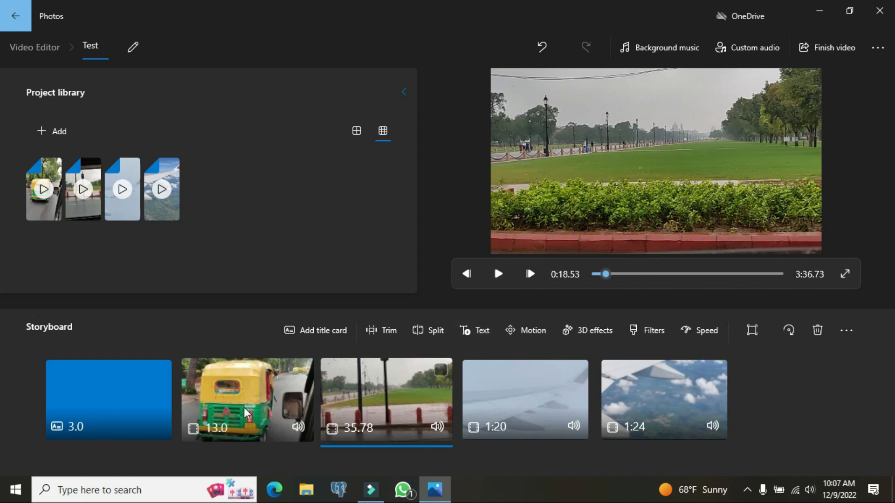
# Step: Add the text "The Awesome moment" to the rainy park clip
pyautogui.click(474, 332)
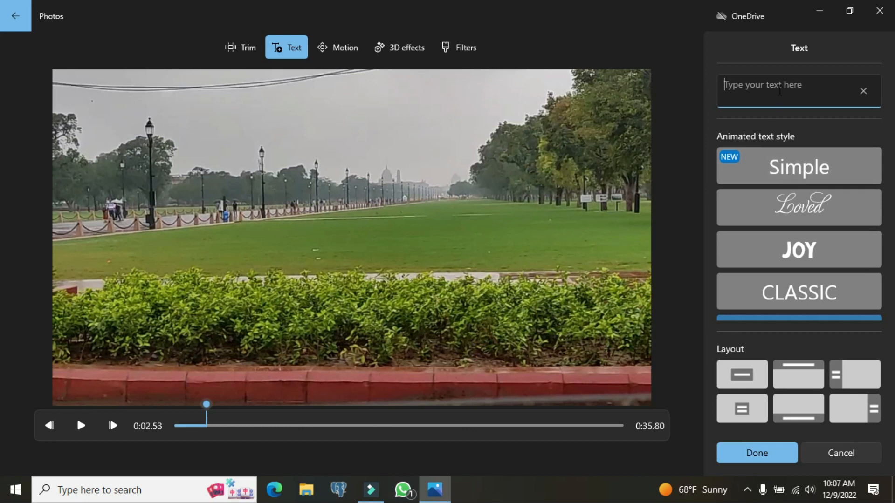
pyautogui.write('Thw')
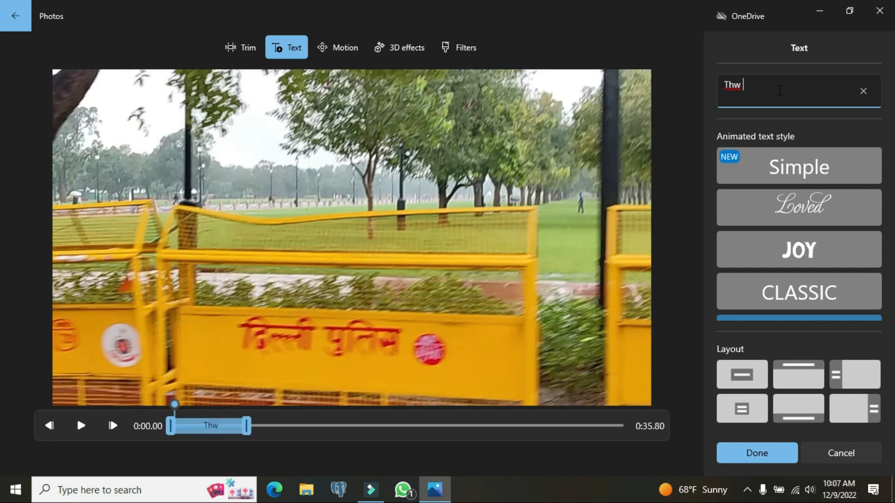
pyautogui.press('BackSpace')
pyautogui.write('e ')
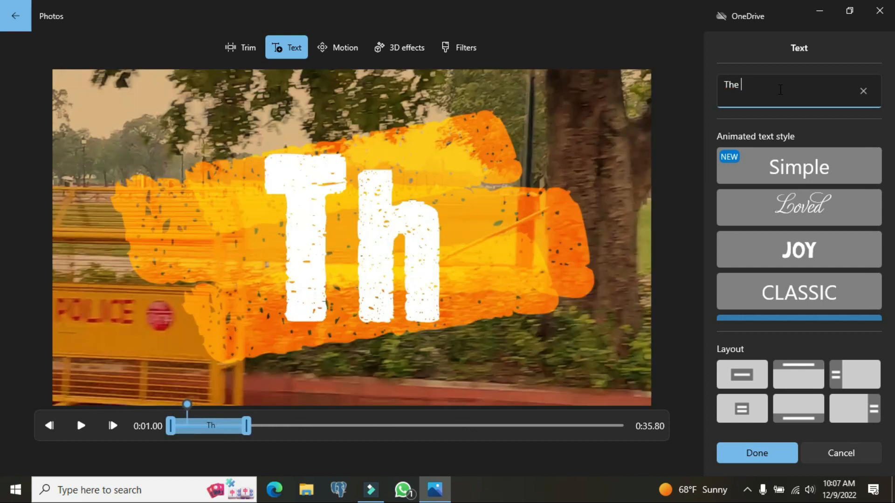
pyautogui.write('Aweson')
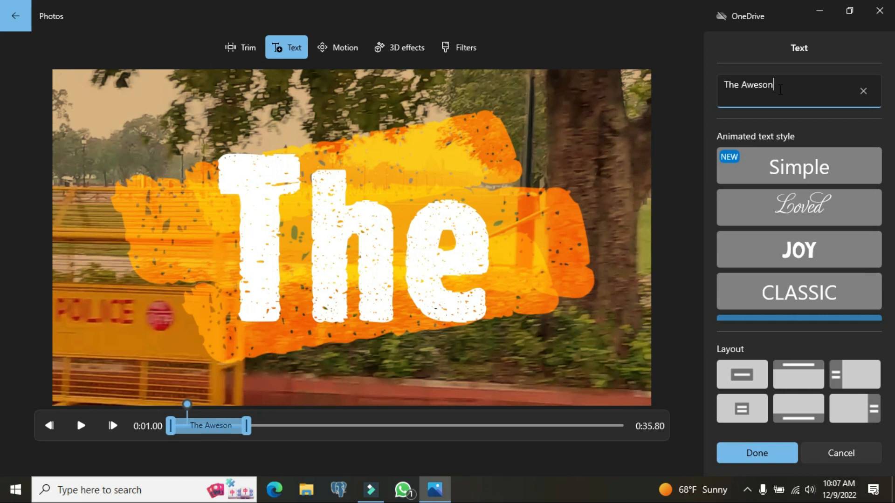
pyautogui.press('BackSpace')
pyautogui.write('m')
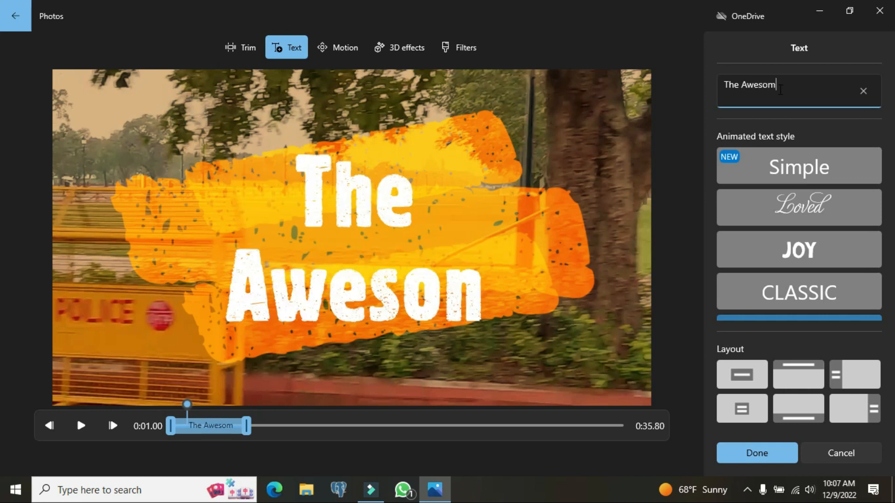
pyautogui.write('e moment')
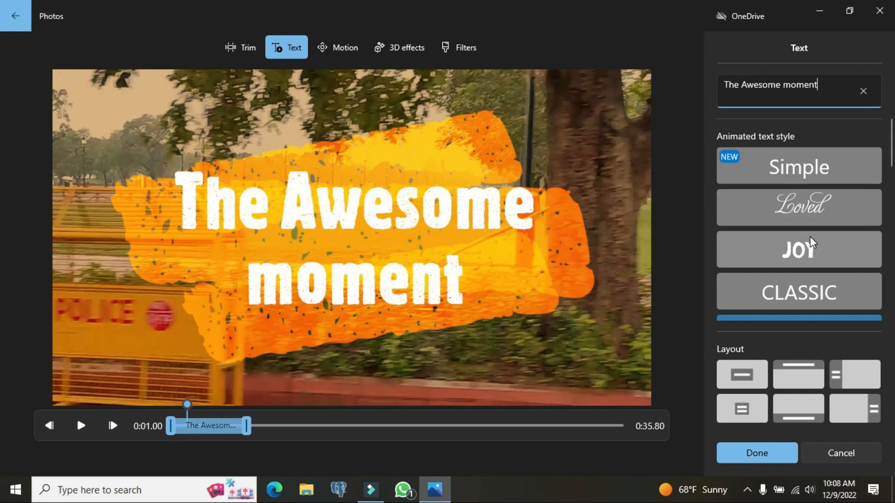
# Step: Give the park clip's text the Joy animated style and the layout along the lower edge of the frame
pyautogui.scroll(-2, 810, 236)
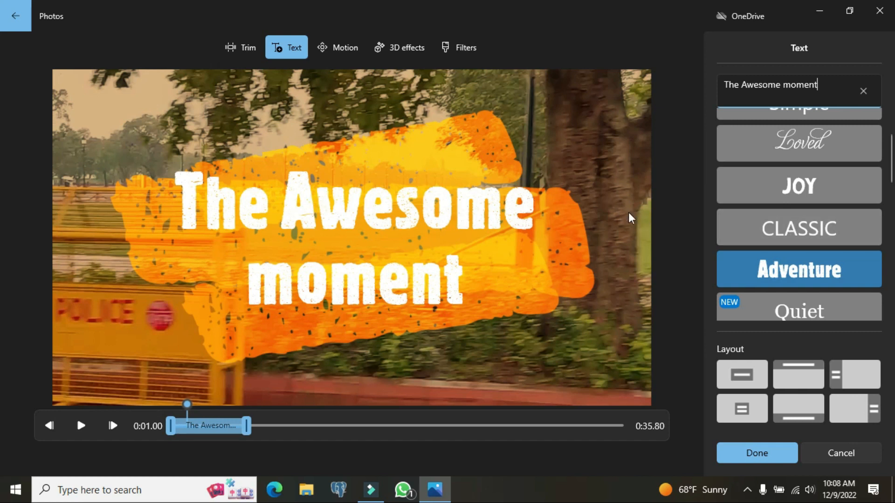
pyautogui.click(765, 186)
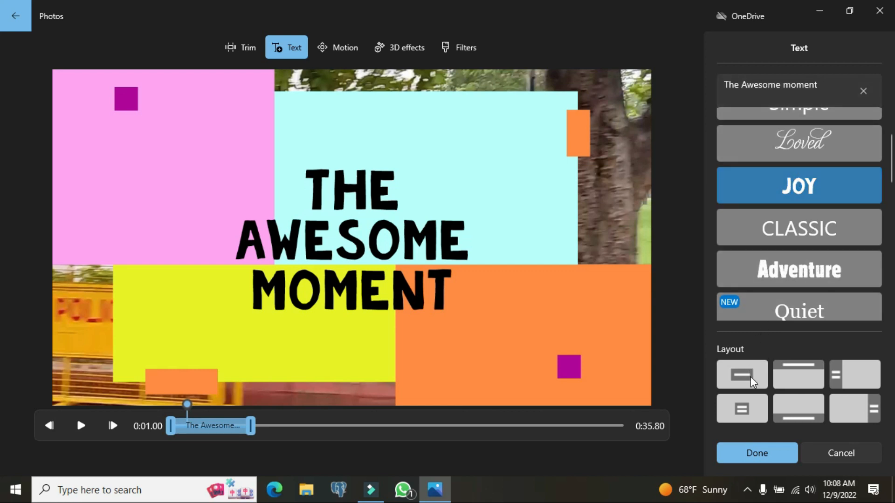
pyautogui.click(799, 405)
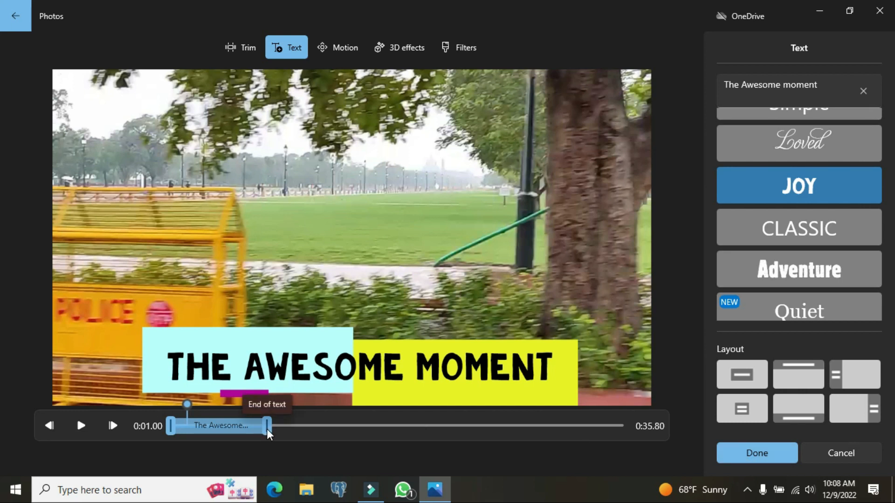
# Step: Extend the text's display time to about the first third of the park clip, save it and play the result
pyautogui.moveTo(267, 429); pyautogui.dragTo(364, 429)
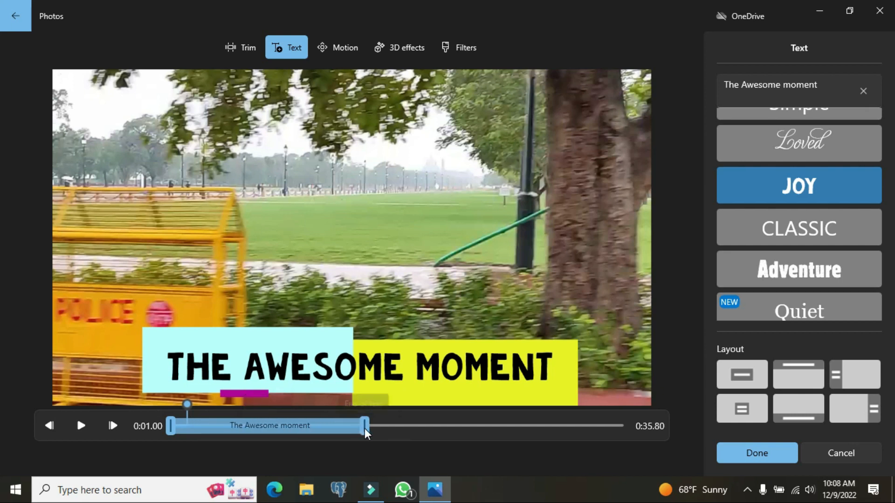
pyautogui.click(81, 426)
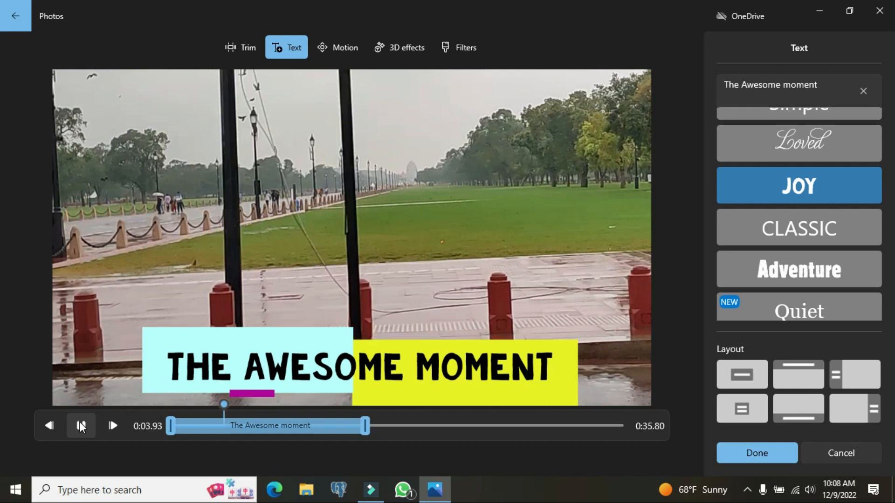
pyautogui.click(81, 426)
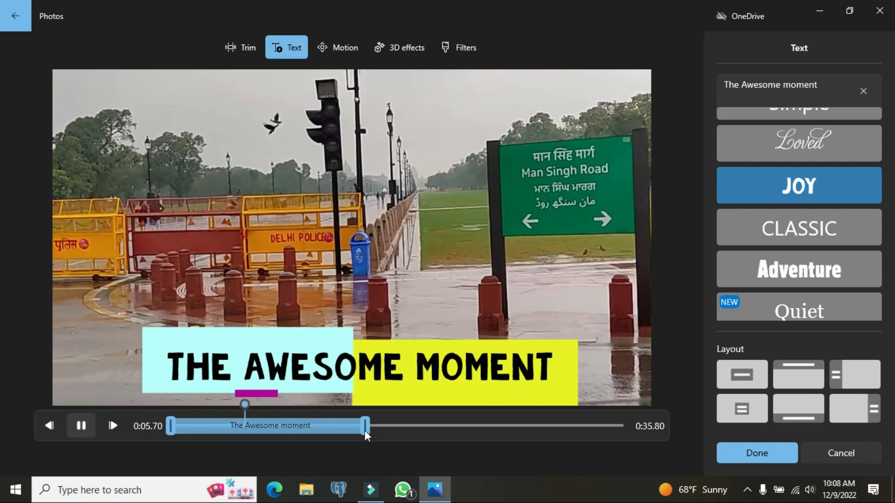
pyautogui.moveTo(364, 430); pyautogui.dragTo(333, 430)
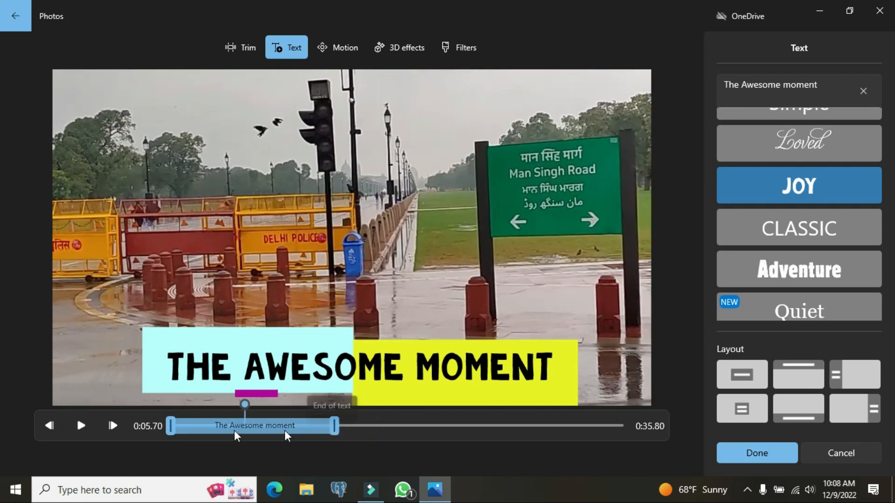
pyautogui.click(768, 454)
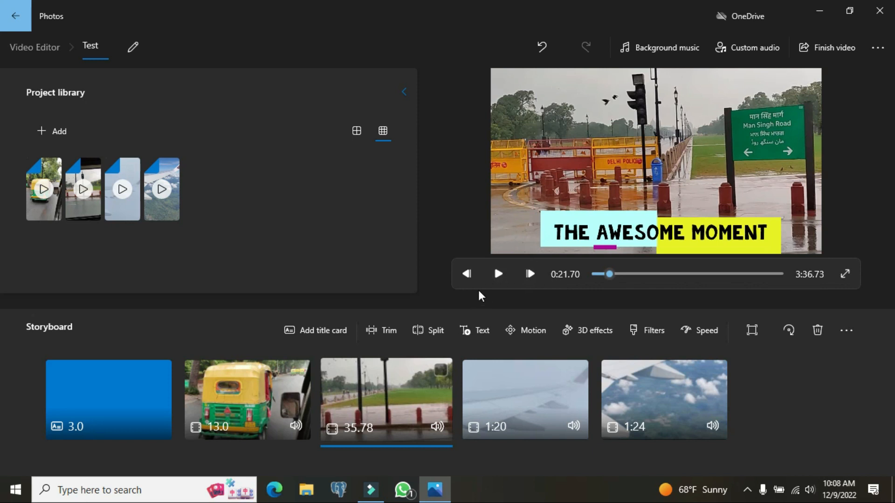
pyautogui.click(498, 274)
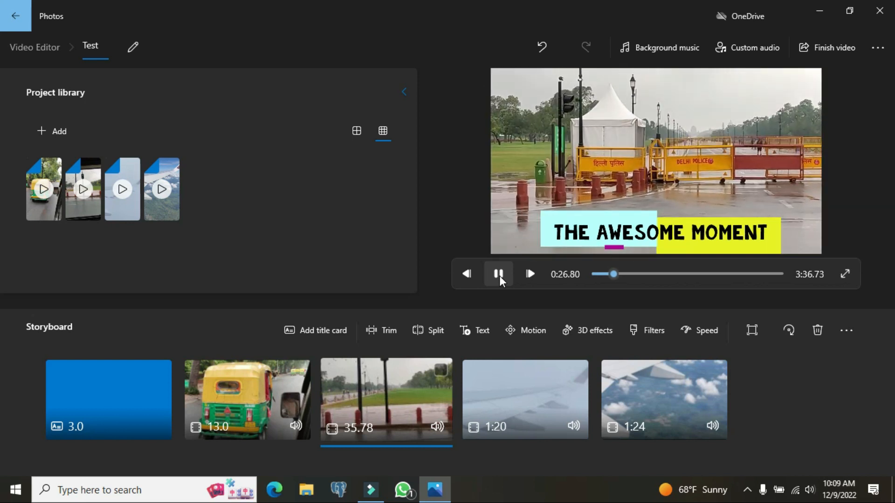
pyautogui.click(499, 275)
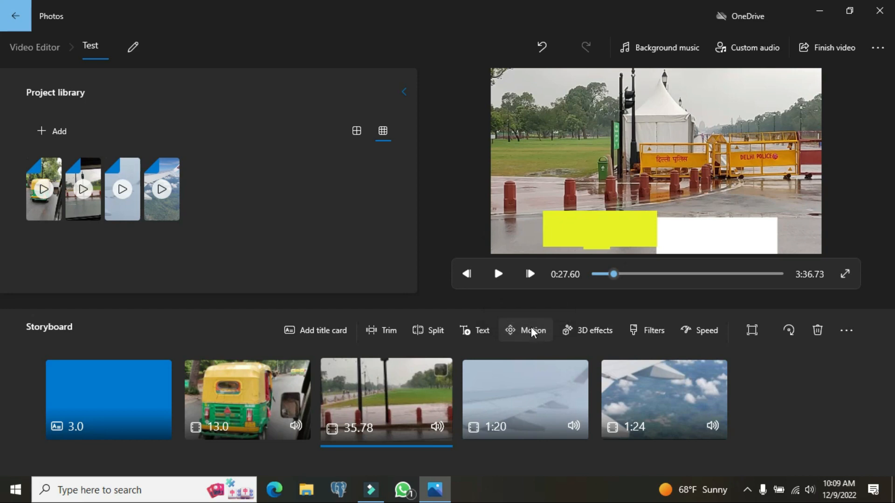
# Step: Apply the Zoom in right motion to the rainy park clip, playing it briefly before saving
pyautogui.click(559, 316)
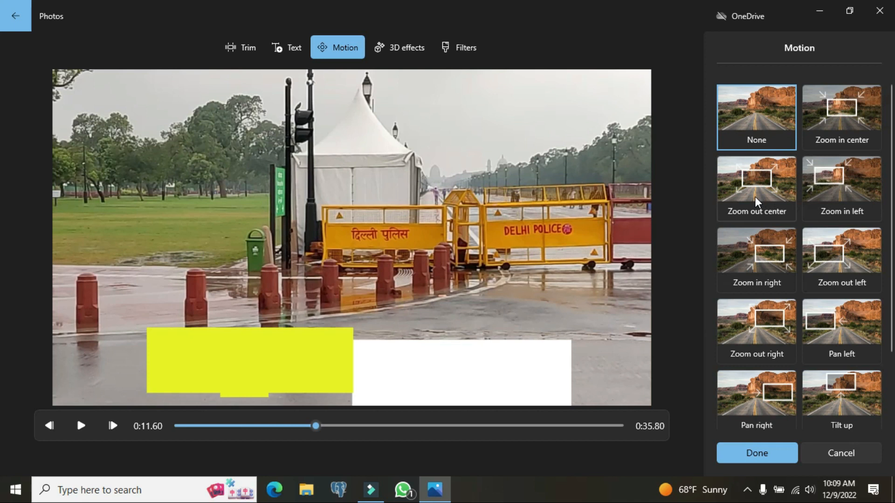
pyautogui.click(845, 113)
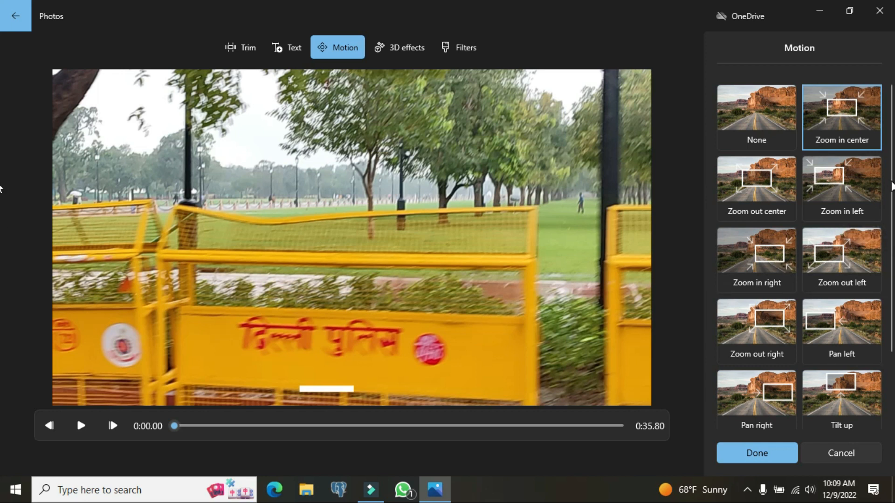
pyautogui.scroll(-2, 887, 191)
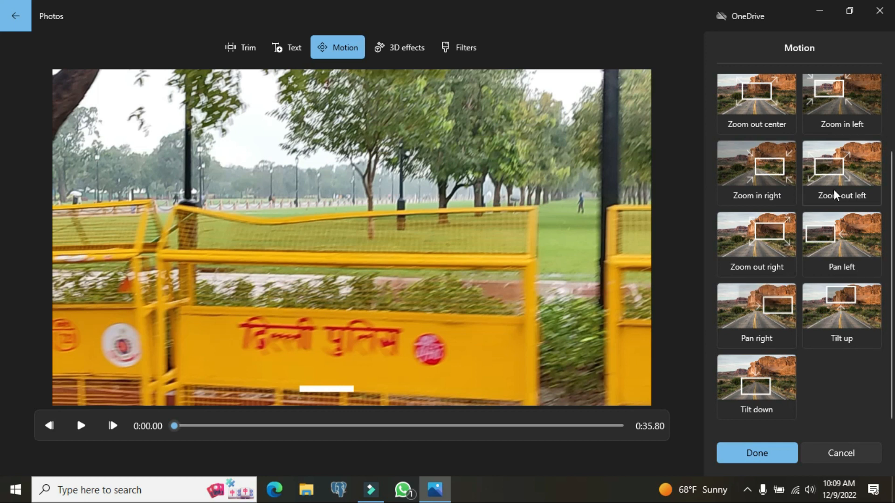
pyautogui.click(768, 167)
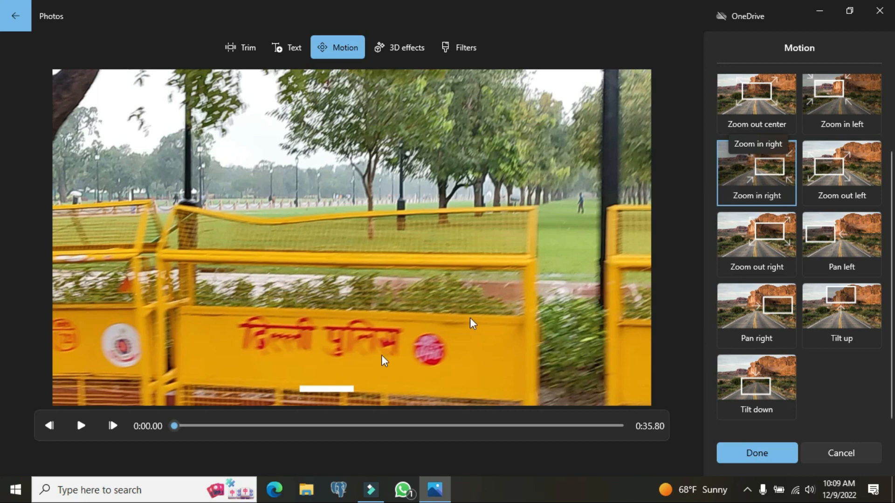
pyautogui.click(80, 426)
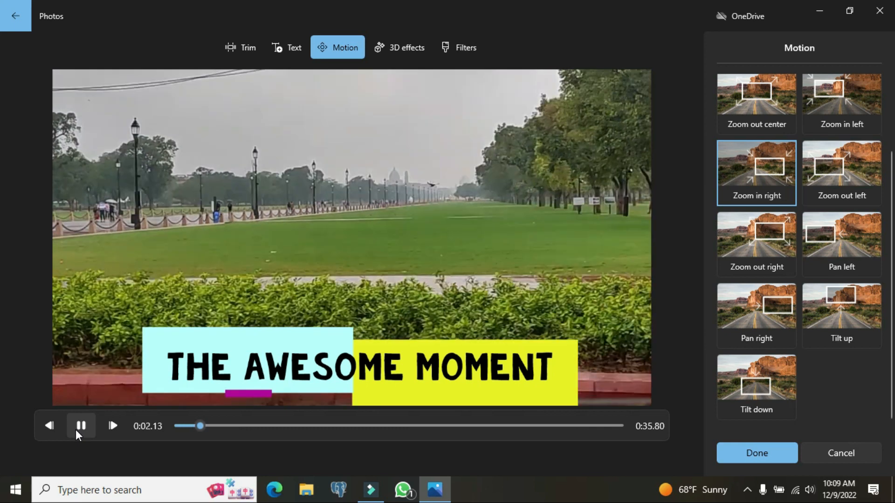
pyautogui.click(80, 426)
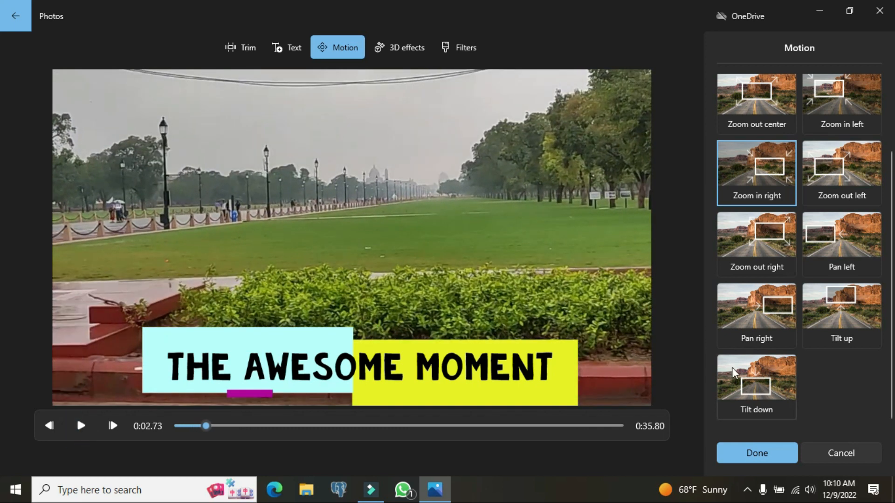
pyautogui.click(773, 457)
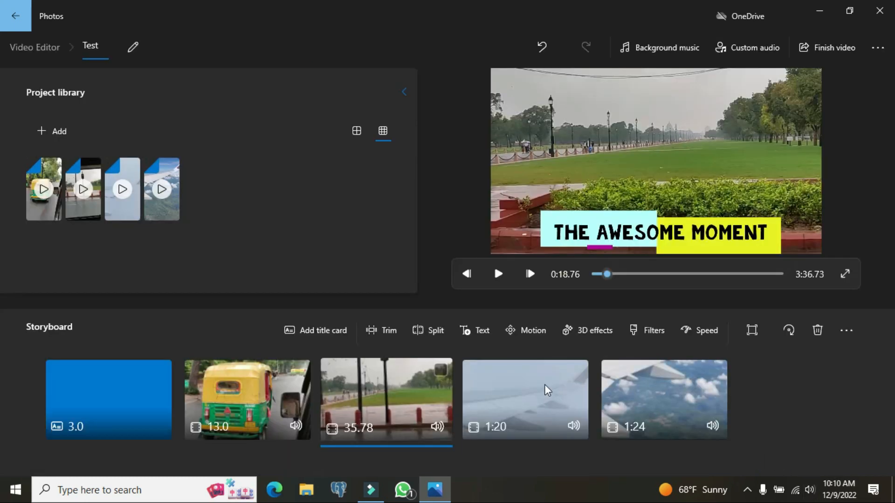
# Step: Add the Autumn leaves 3D effect to the rainy park clip
pyautogui.click(593, 336)
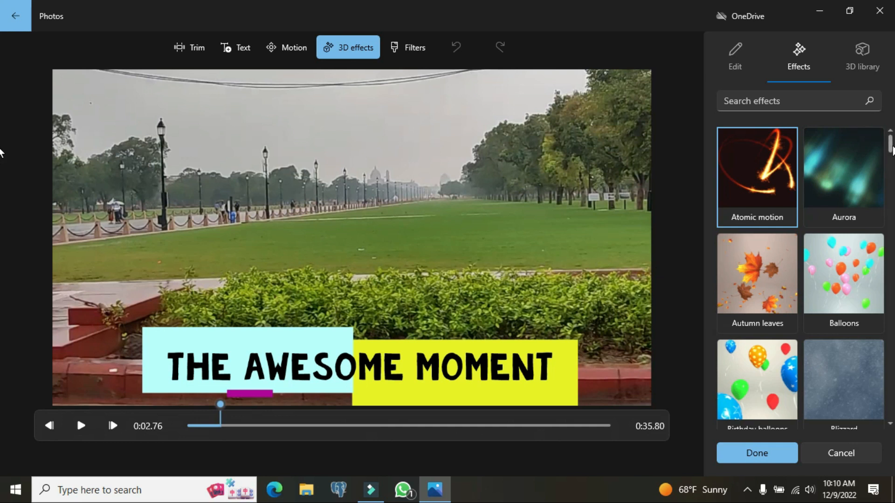
pyautogui.scroll(-4, 890, 158)
pyautogui.moveTo(892, 162); pyautogui.dragTo(894, 197)
pyautogui.moveTo(1, 202); pyautogui.dragTo(1, 151)
pyautogui.click(776, 273)
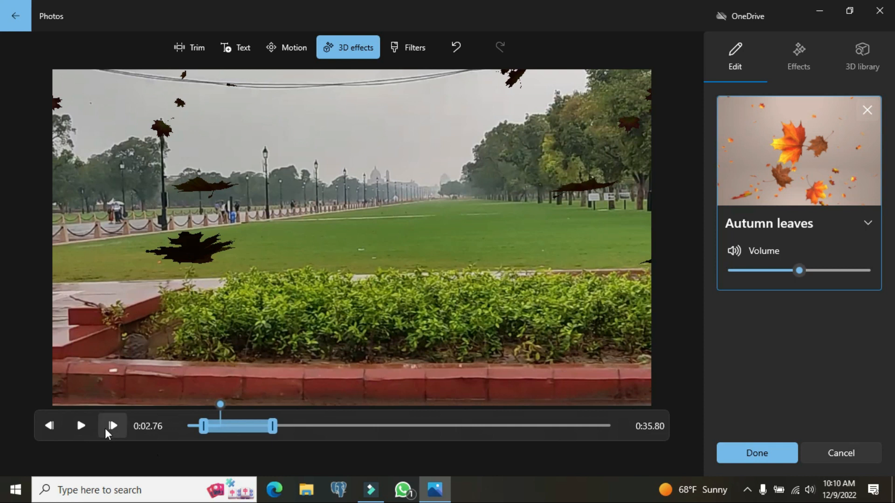
# Step: Play the rainy park clip with the Autumn leaves effect, pause it and save the effect
pyautogui.click(80, 425)
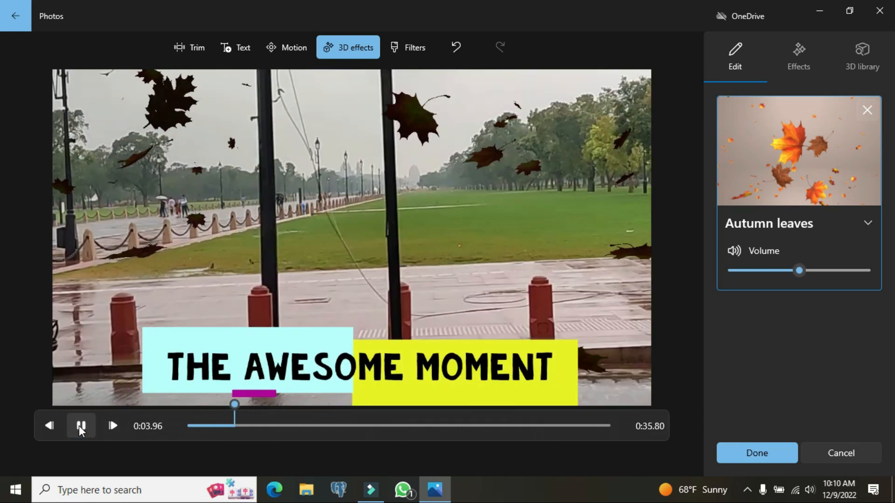
pyautogui.click(80, 426)
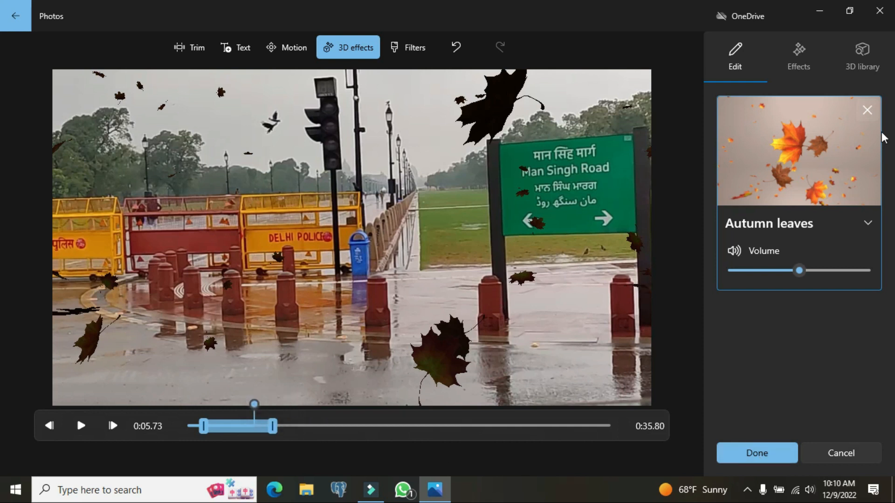
pyautogui.click(767, 451)
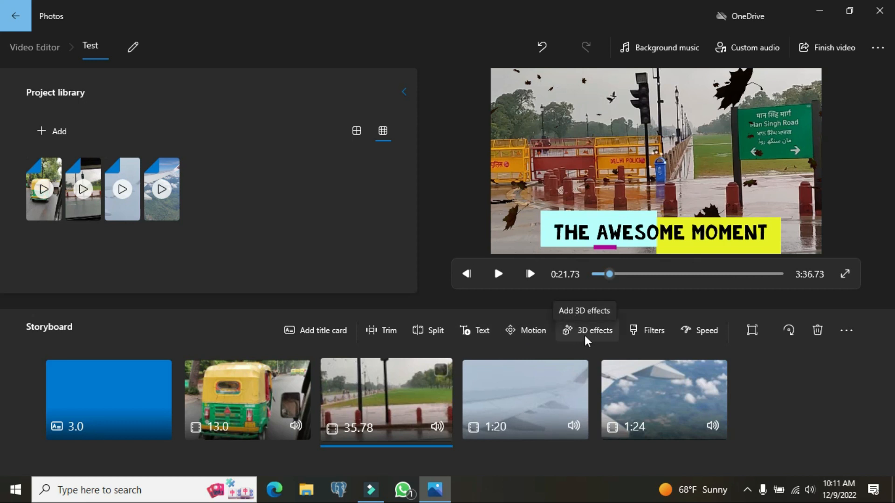
# Step: Try the Classic filter on the rainy park clip, apply Adventure instead, save it and play the result briefly
pyautogui.click(655, 331)
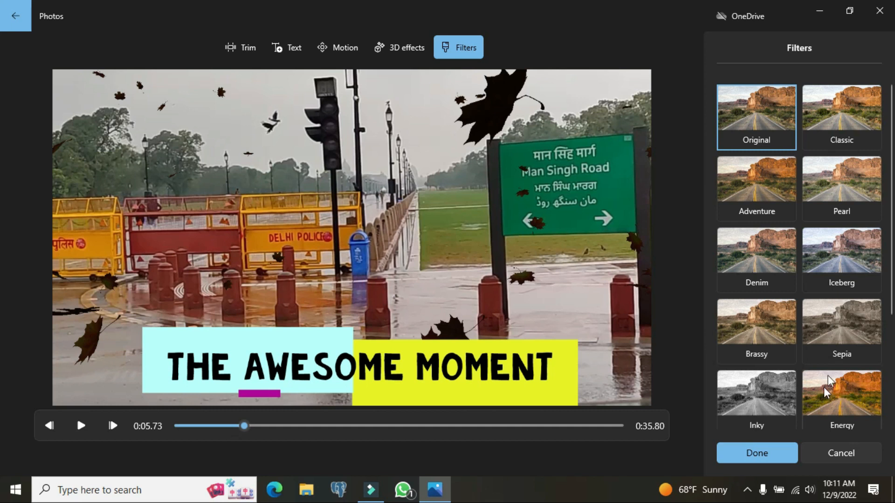
pyautogui.click(852, 101)
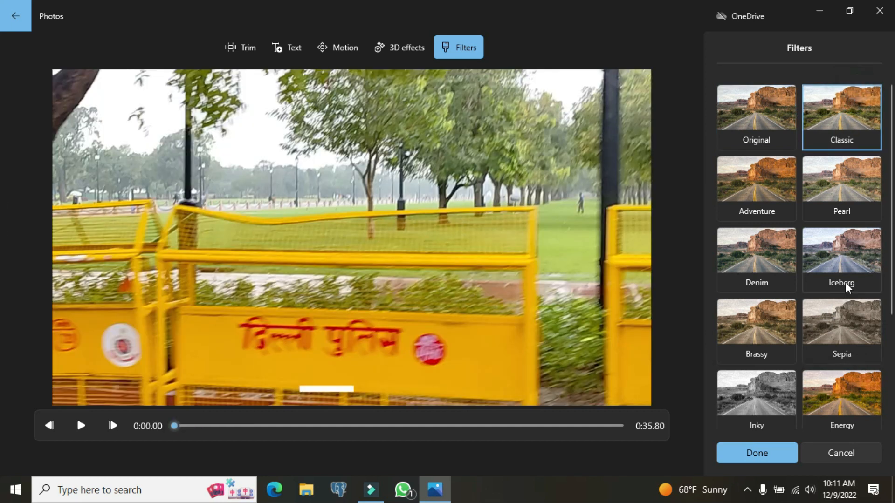
pyautogui.click(785, 175)
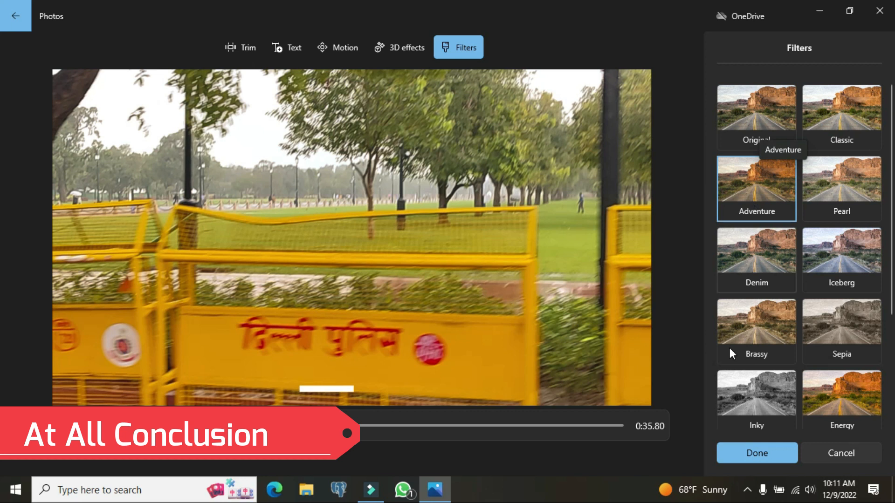
pyautogui.moveTo(891, 258); pyautogui.dragTo(894, 195)
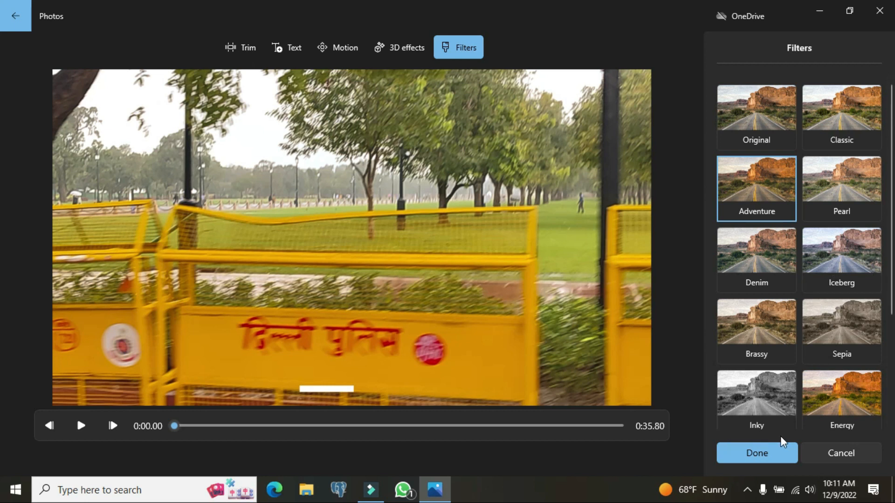
pyautogui.click(753, 452)
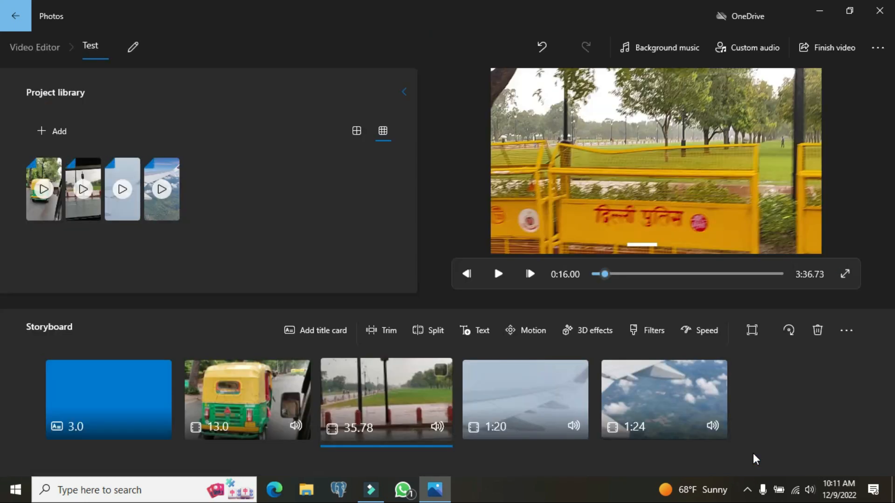
pyautogui.click(497, 276)
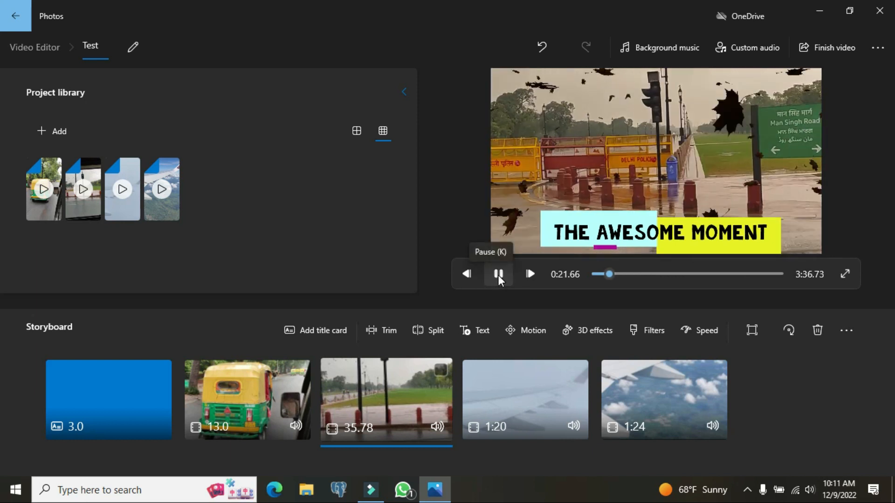
pyautogui.click(498, 275)
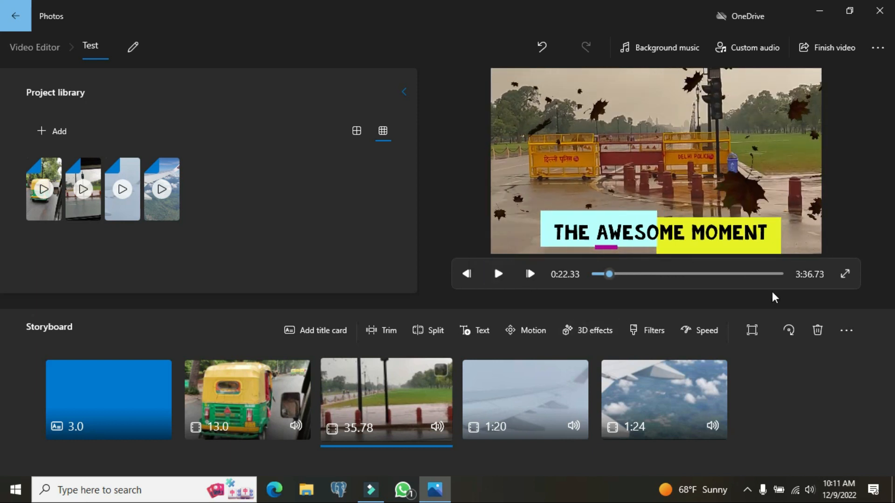
pyautogui.click(854, 334)
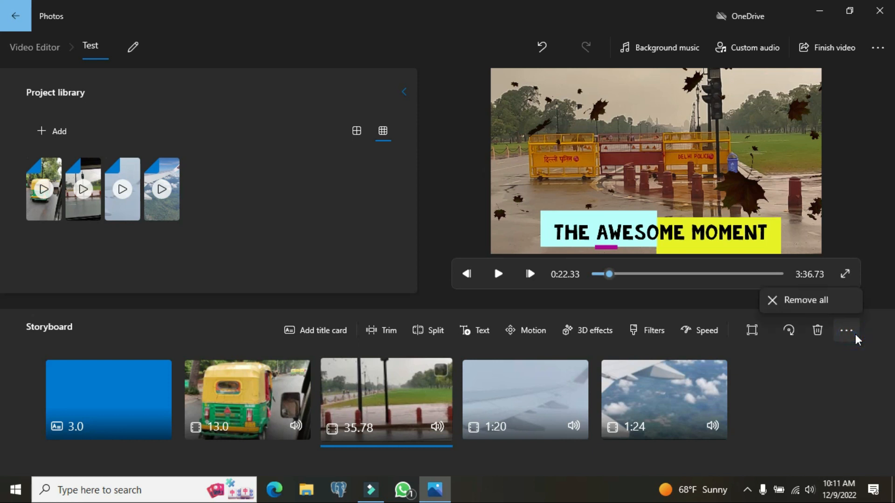
pyautogui.click(855, 335)
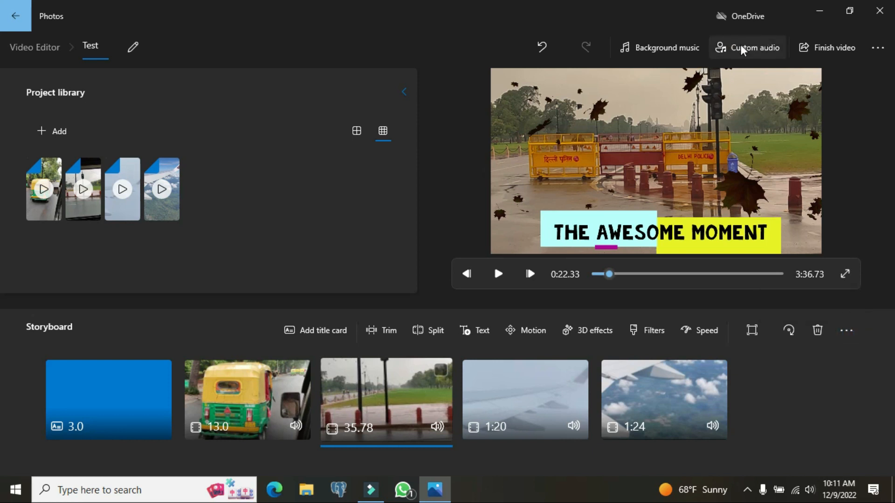
# Step: Preview the background music tracks from A Magical Season through Block Party, and leave the selection without applying any
pyautogui.click(655, 51)
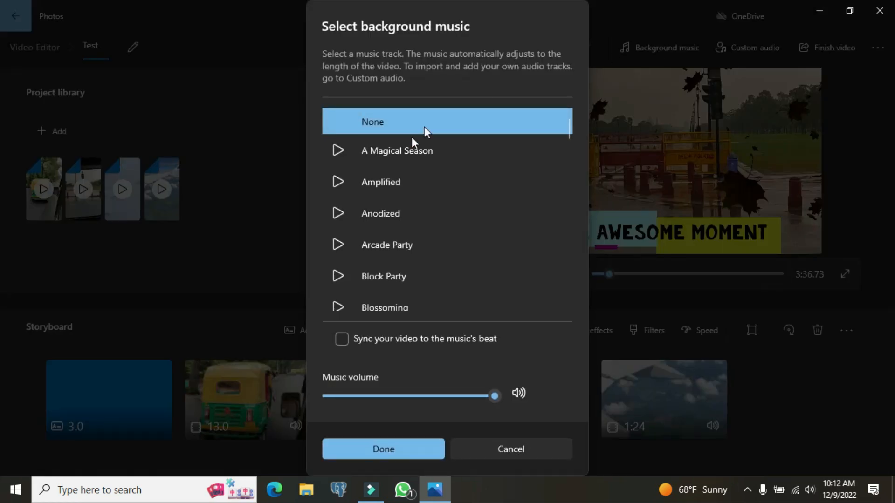
pyautogui.click(337, 150)
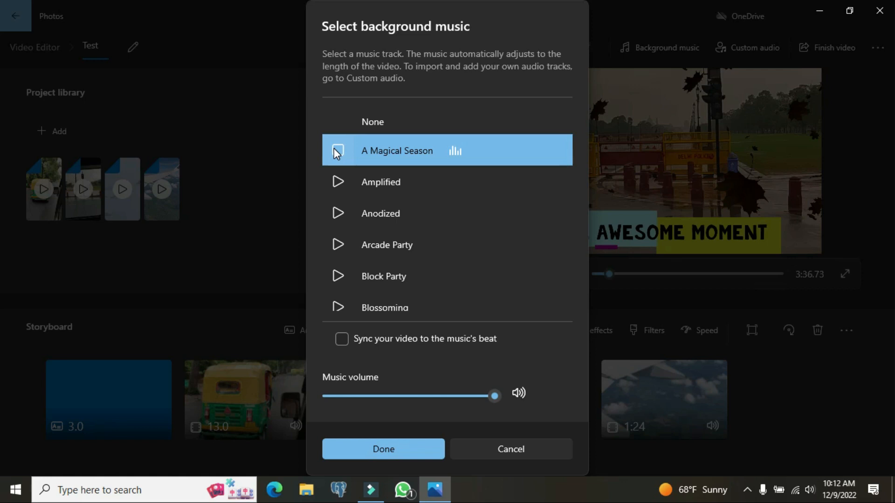
pyautogui.click(339, 182)
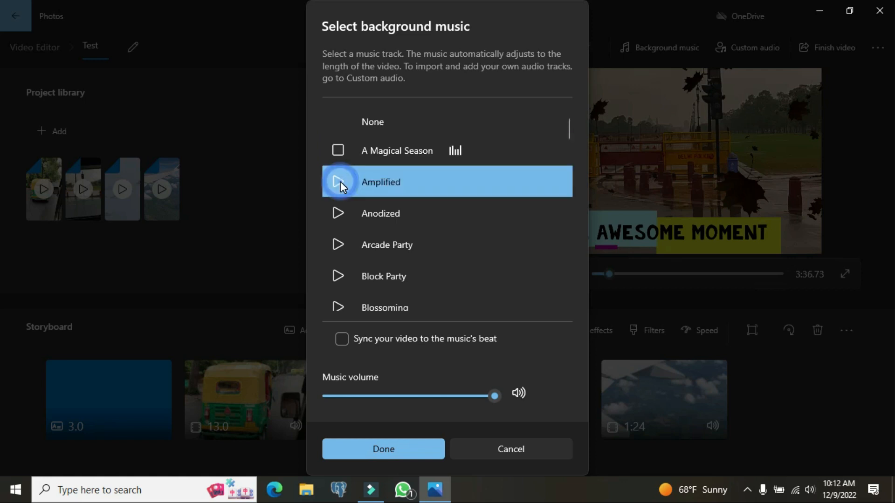
pyautogui.click(337, 214)
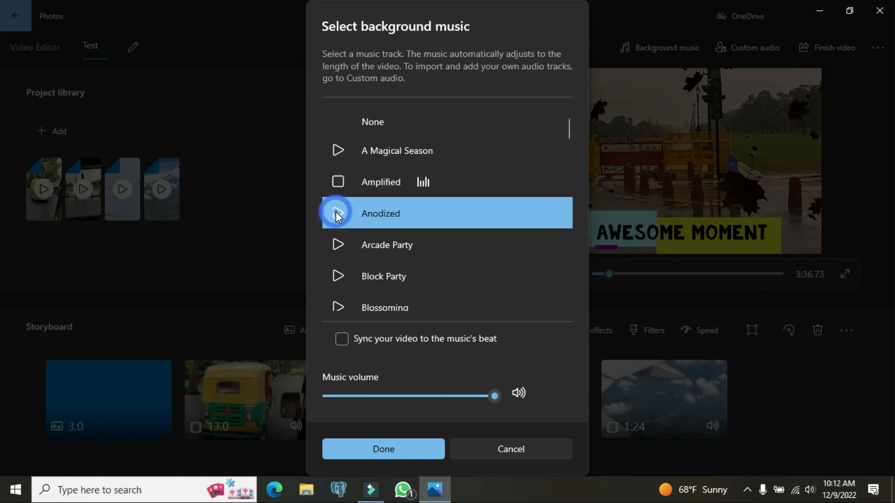
pyautogui.click(339, 244)
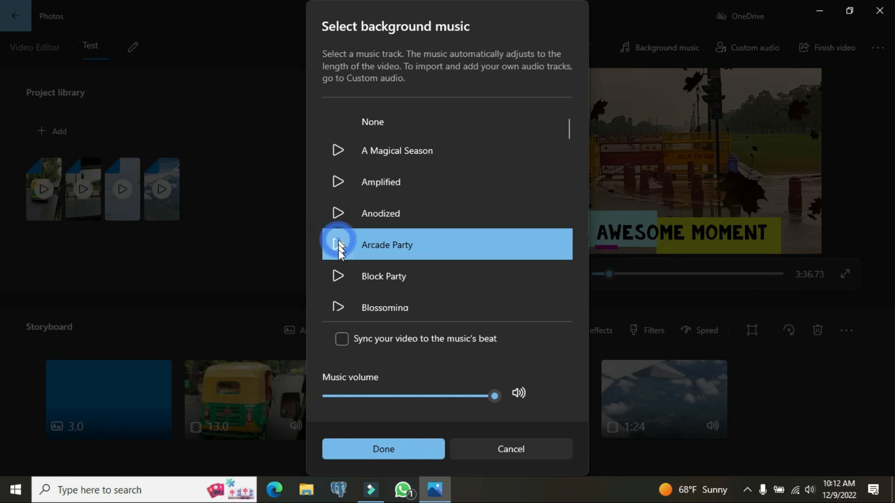
pyautogui.click(337, 276)
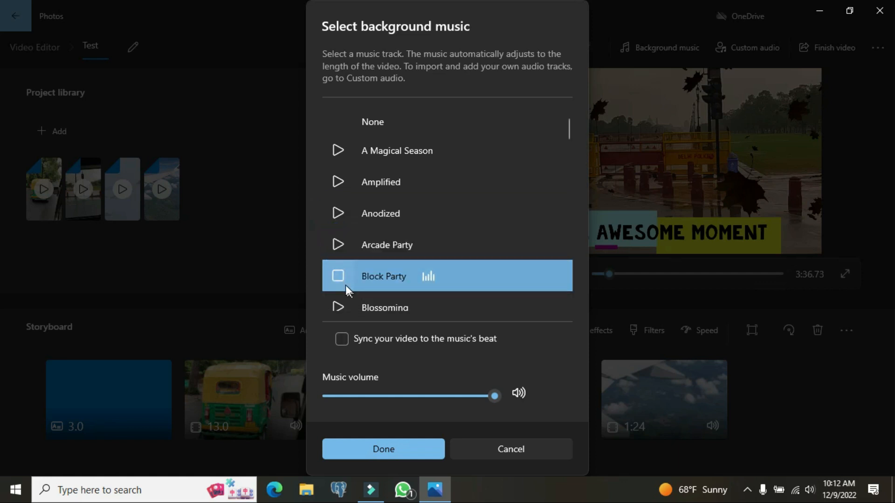
pyautogui.click(339, 275)
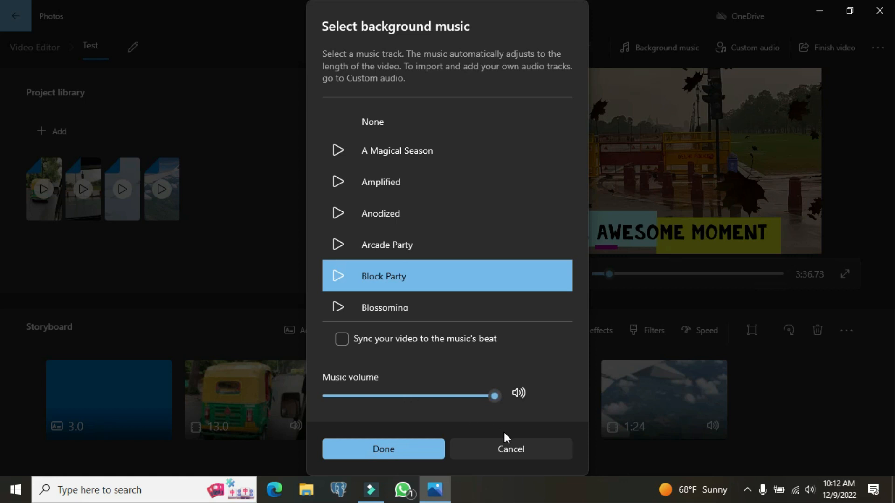
pyautogui.click(496, 450)
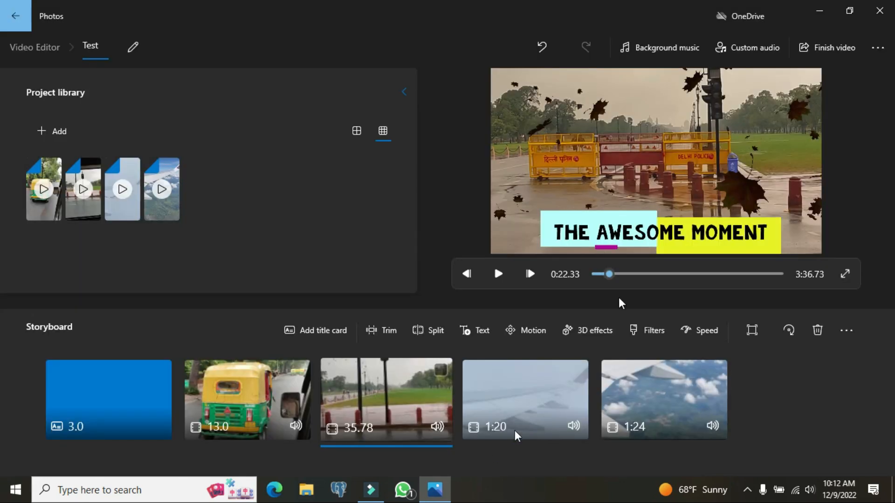
pyautogui.click(728, 51)
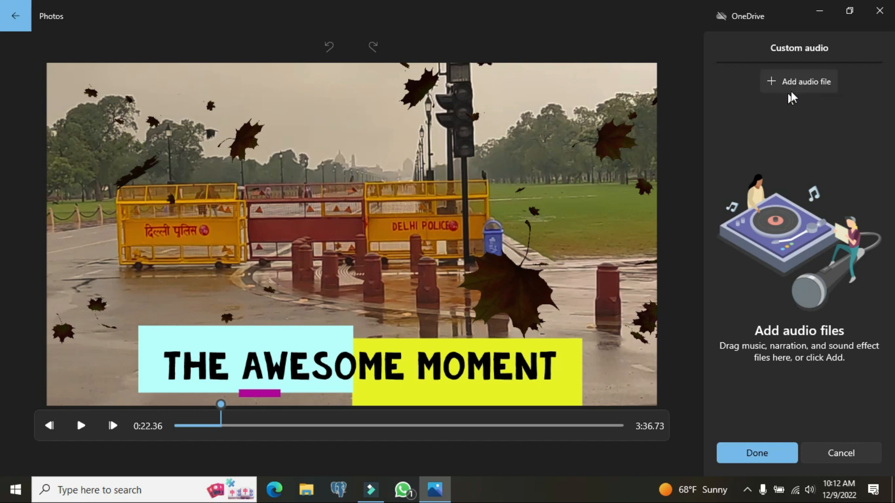
pyautogui.click(801, 83)
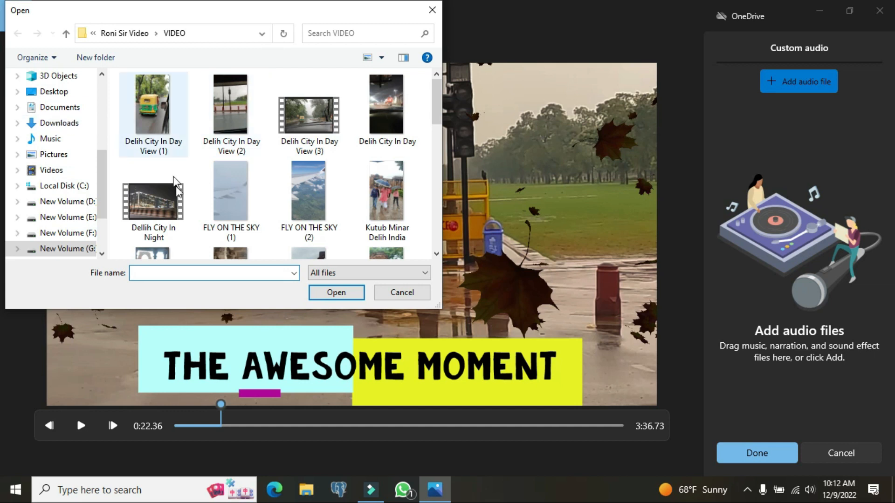
pyautogui.click(410, 292)
pyautogui.click(840, 452)
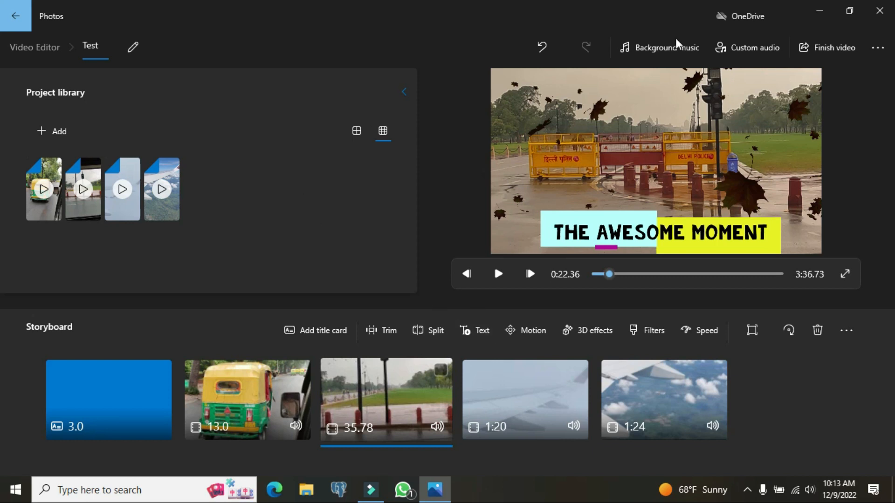
# Step: Start finishing the video with High 1080p (recommended) quality, and review the quality choices and additional encoding options
pyautogui.click(834, 48)
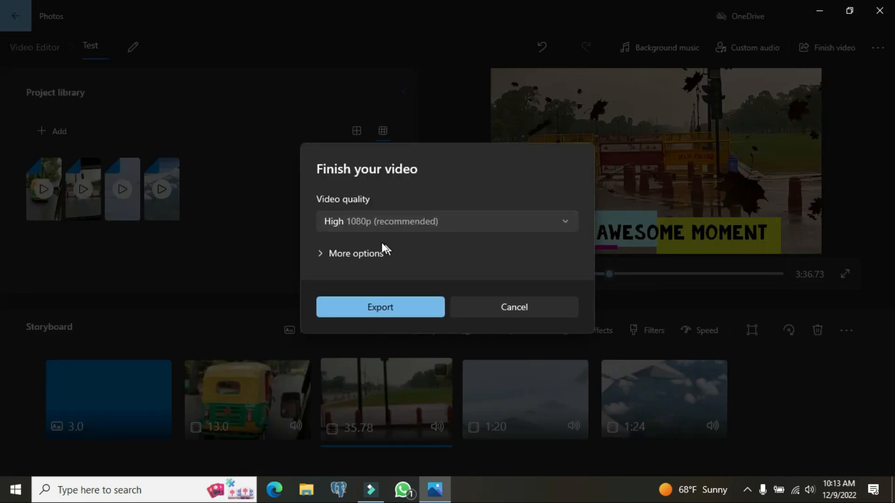
pyautogui.click(512, 224)
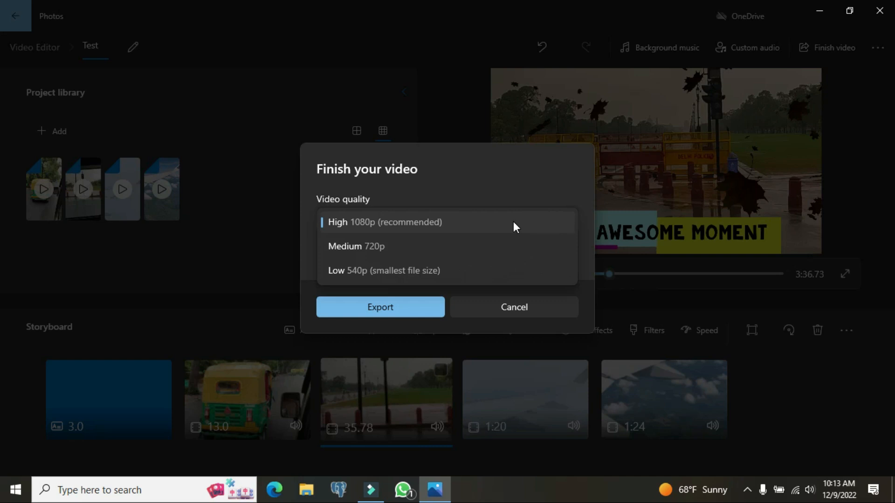
pyautogui.click(513, 222)
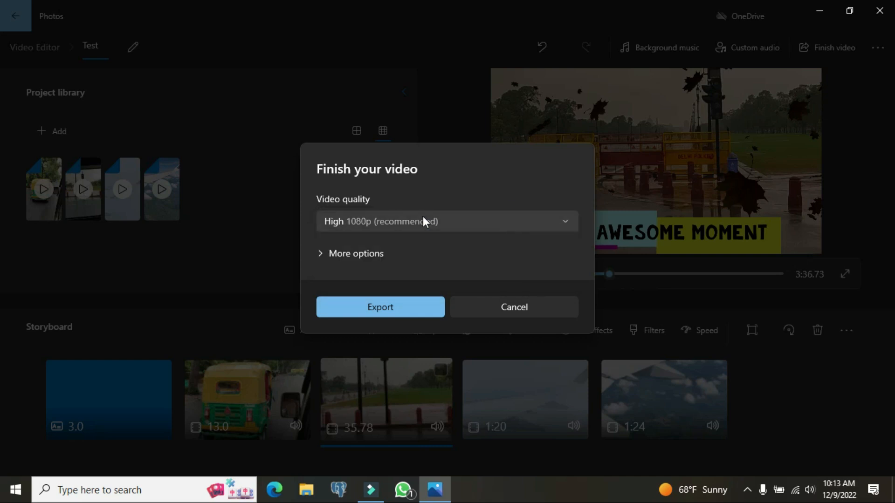
pyautogui.click(496, 221)
pyautogui.click(496, 221)
pyautogui.click(332, 254)
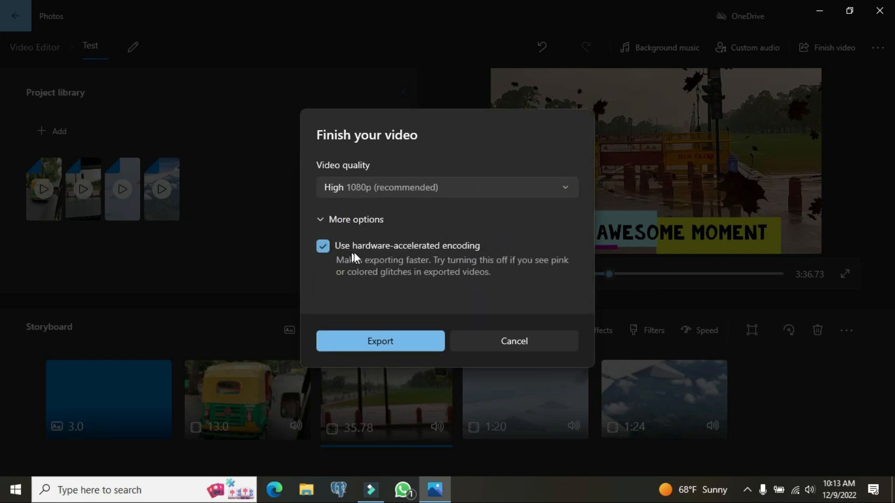
pyautogui.click(330, 218)
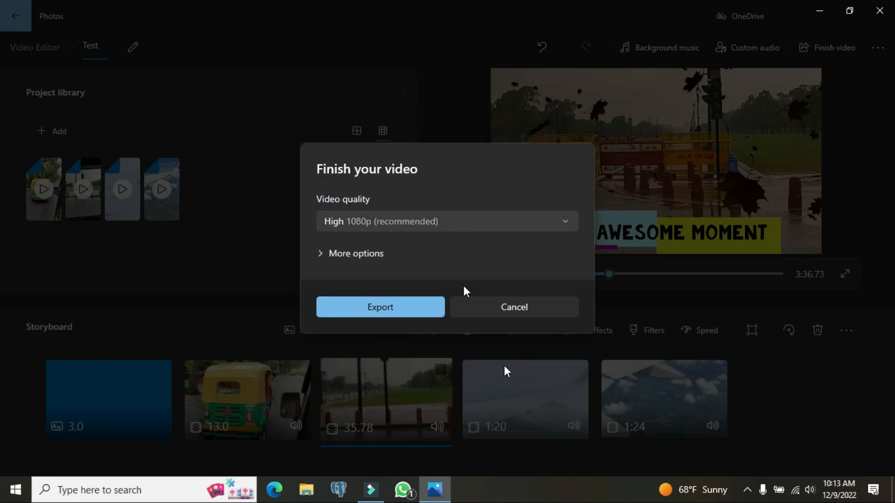
# Step: Export the finished video to the Desktop folder under the file name Test
pyautogui.click(391, 315)
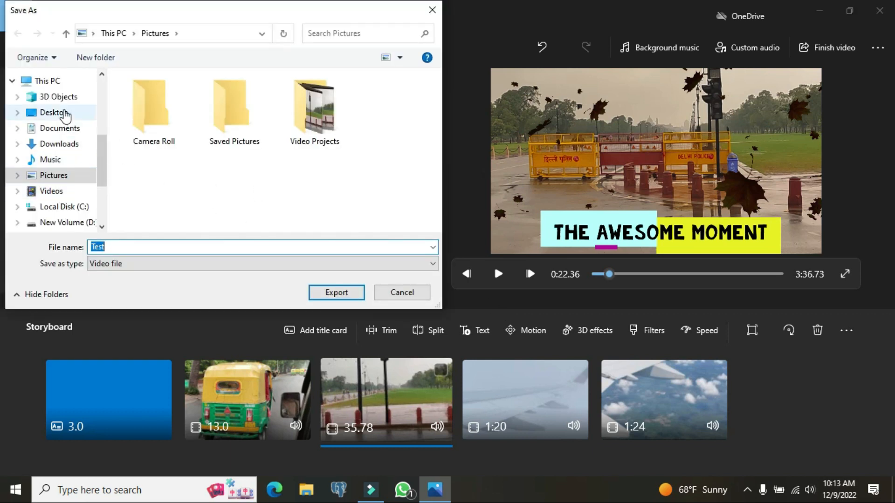
pyautogui.click(54, 112)
pyautogui.click(360, 299)
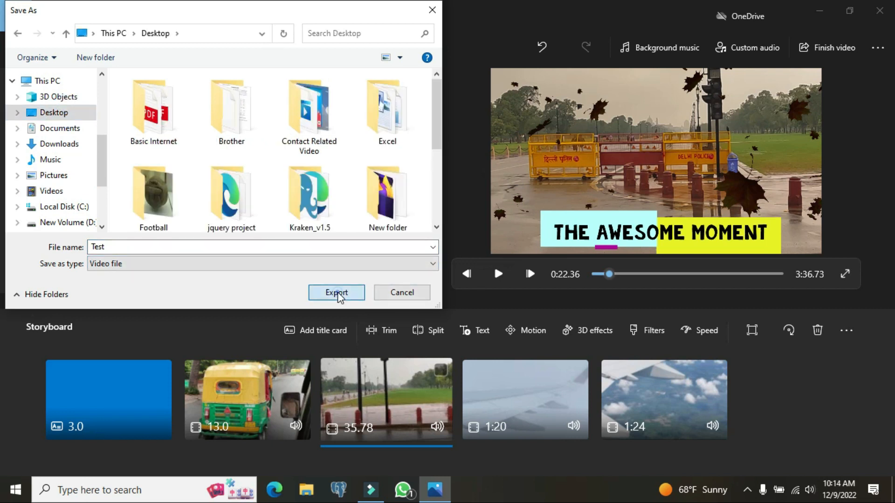